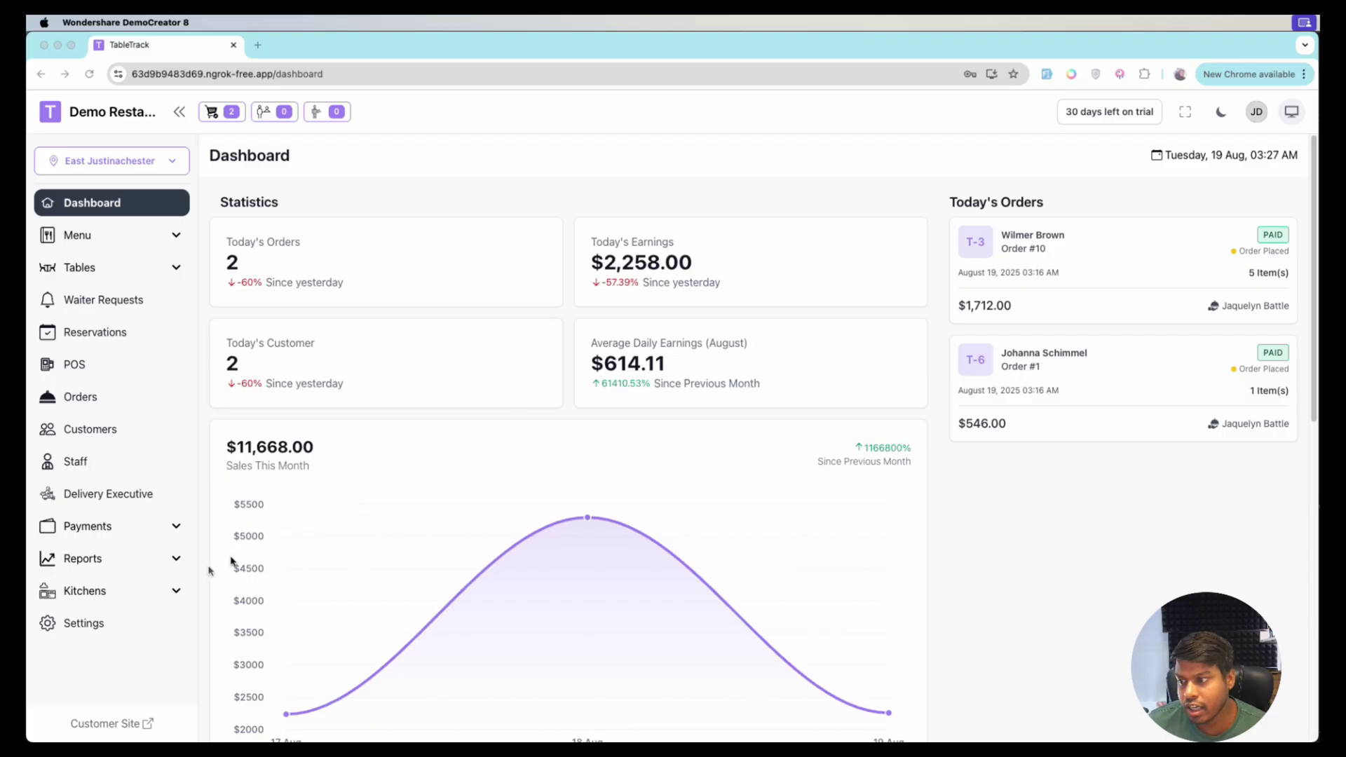
Review the Printer Settings tab: the default thermal printer and the desktop app connection and download details
click(91, 629)
click(90, 628)
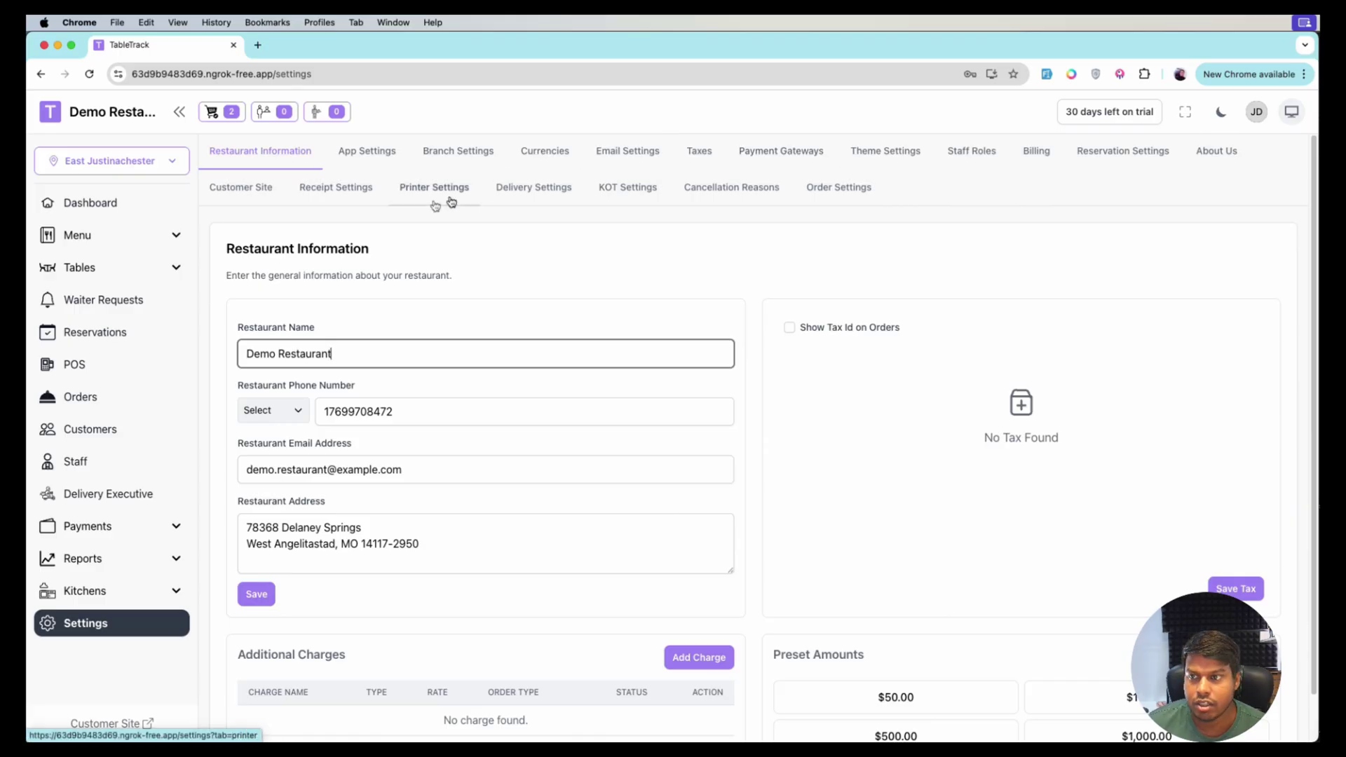
click(412, 200)
scroll(586, 407, down, 4)
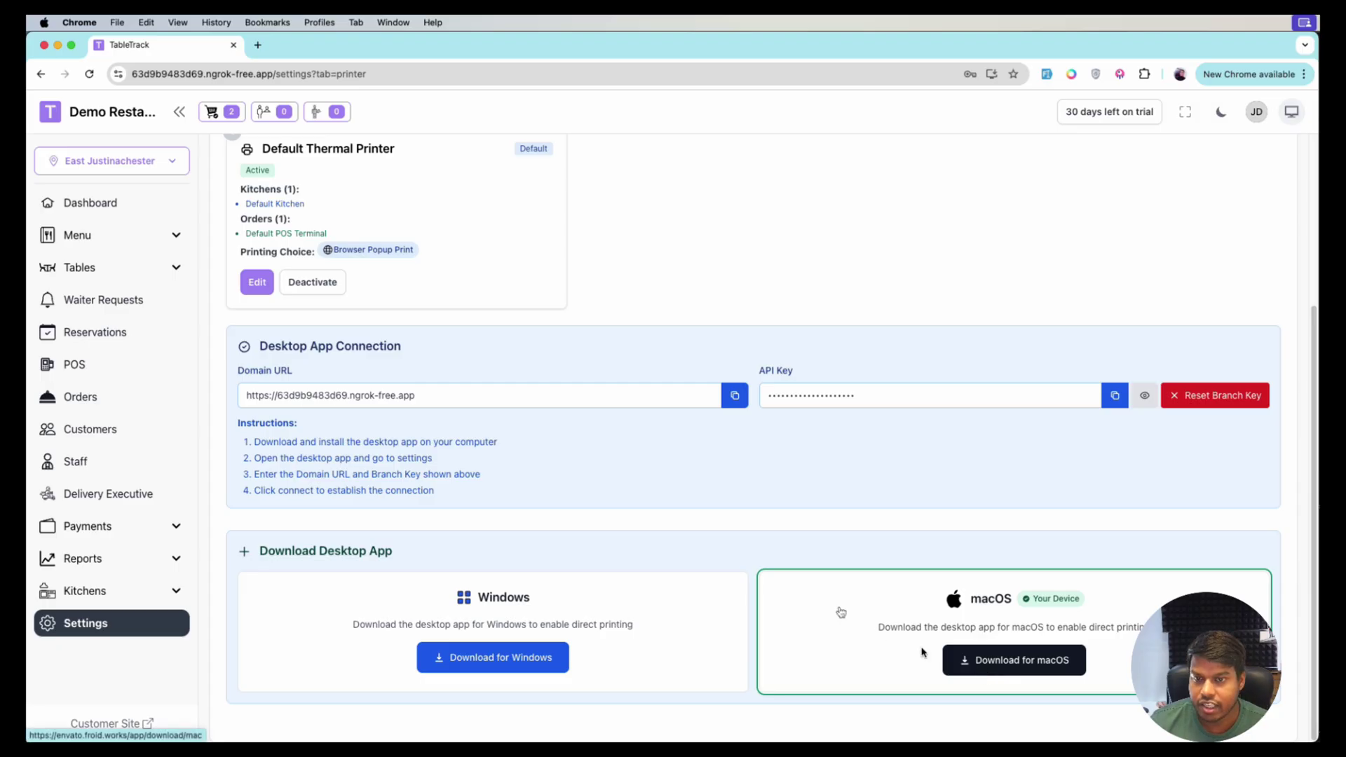
scroll(820, 596, up, 3)
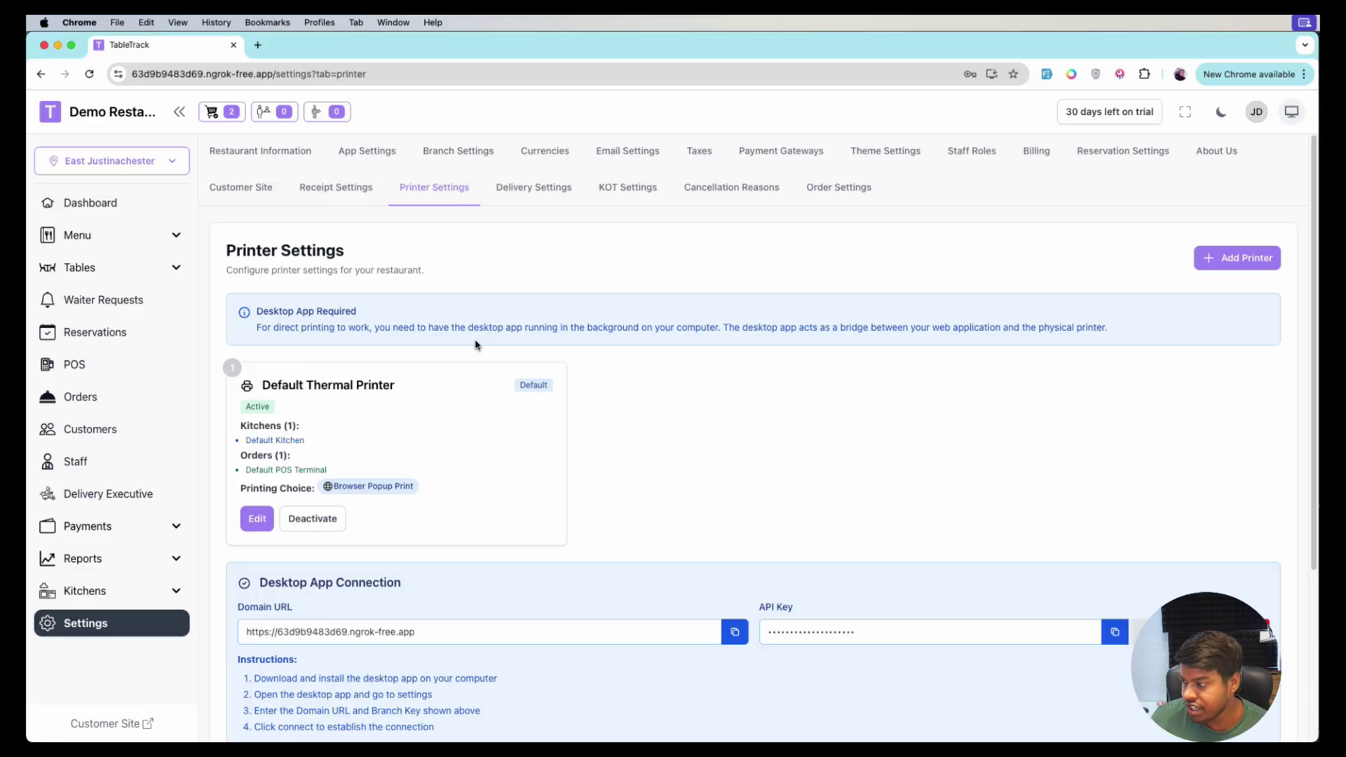
Rename the default printer to '1st printer'
click(173, 589)
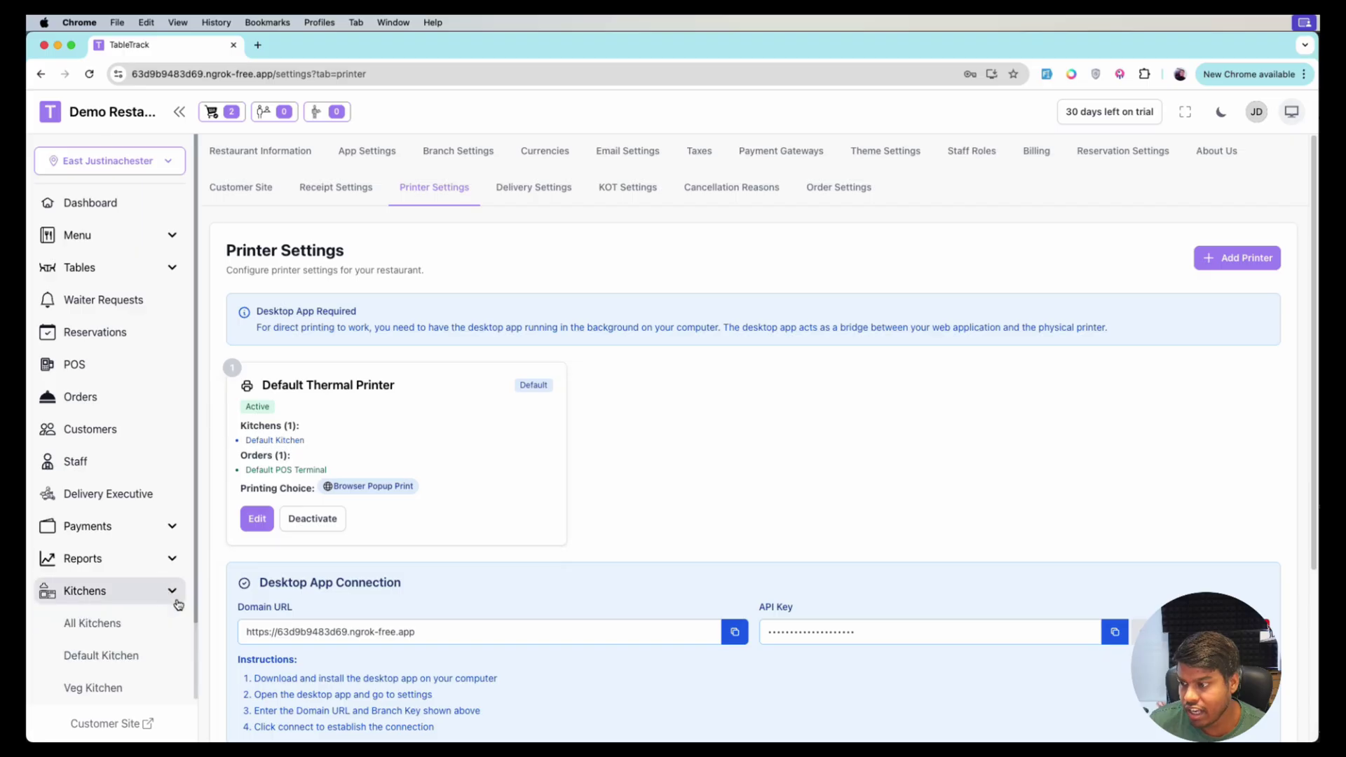
scroll(185, 569, down, 2)
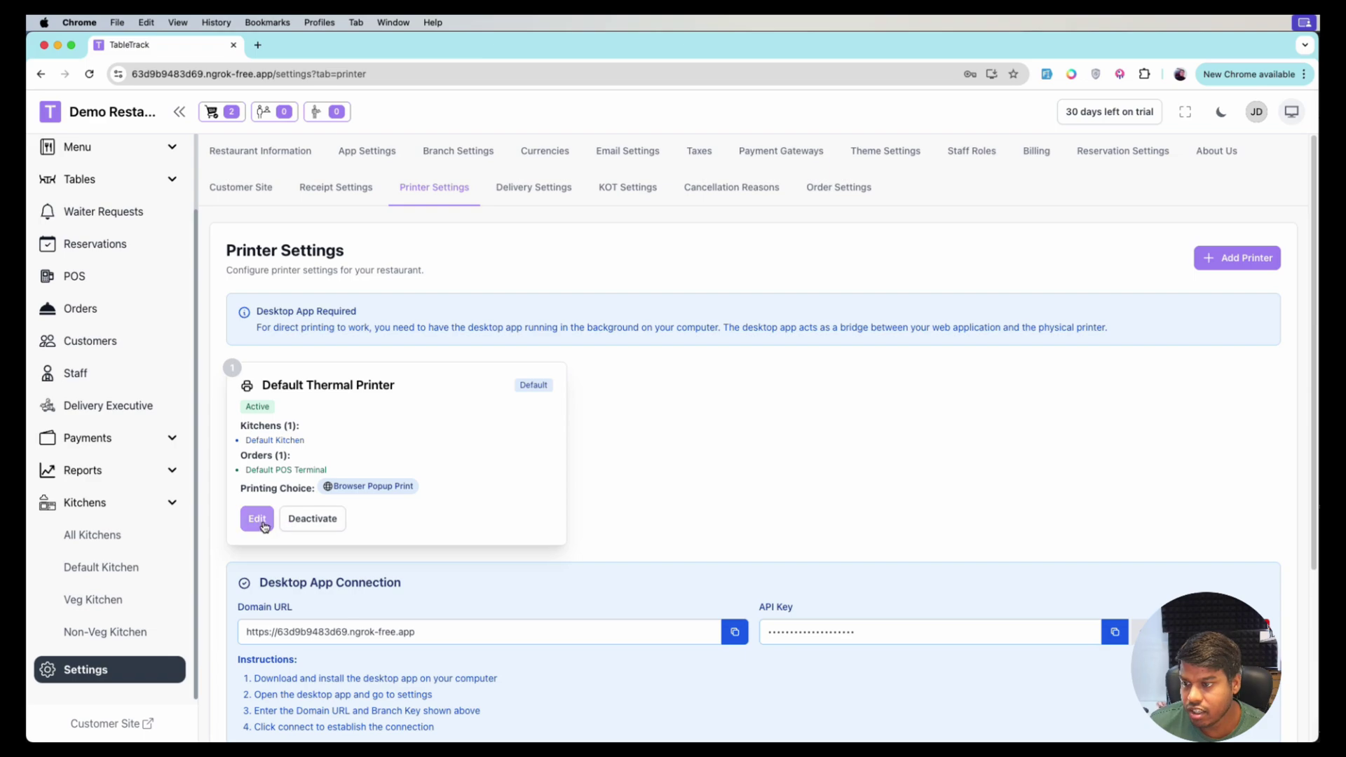
click(265, 527)
click(545, 222)
drag(518, 221, 390, 216)
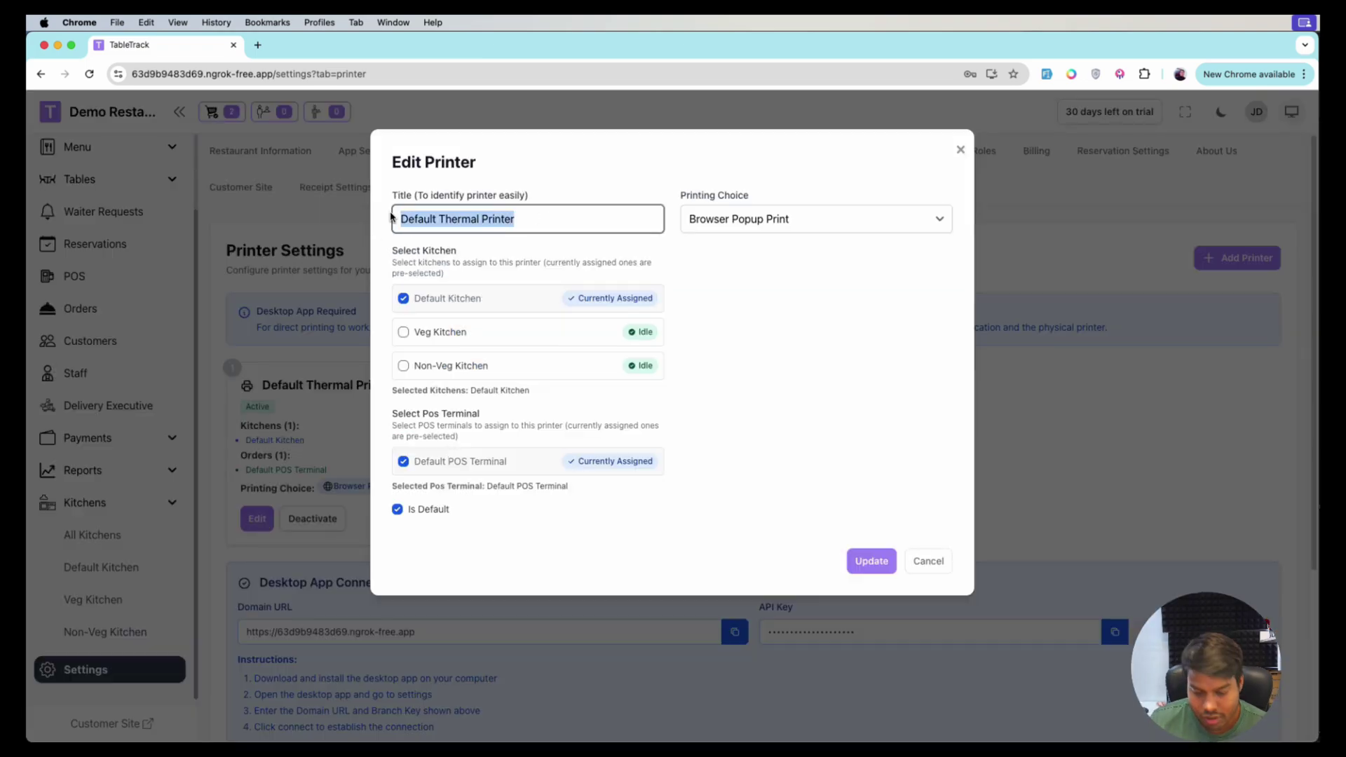
text(1st printer)
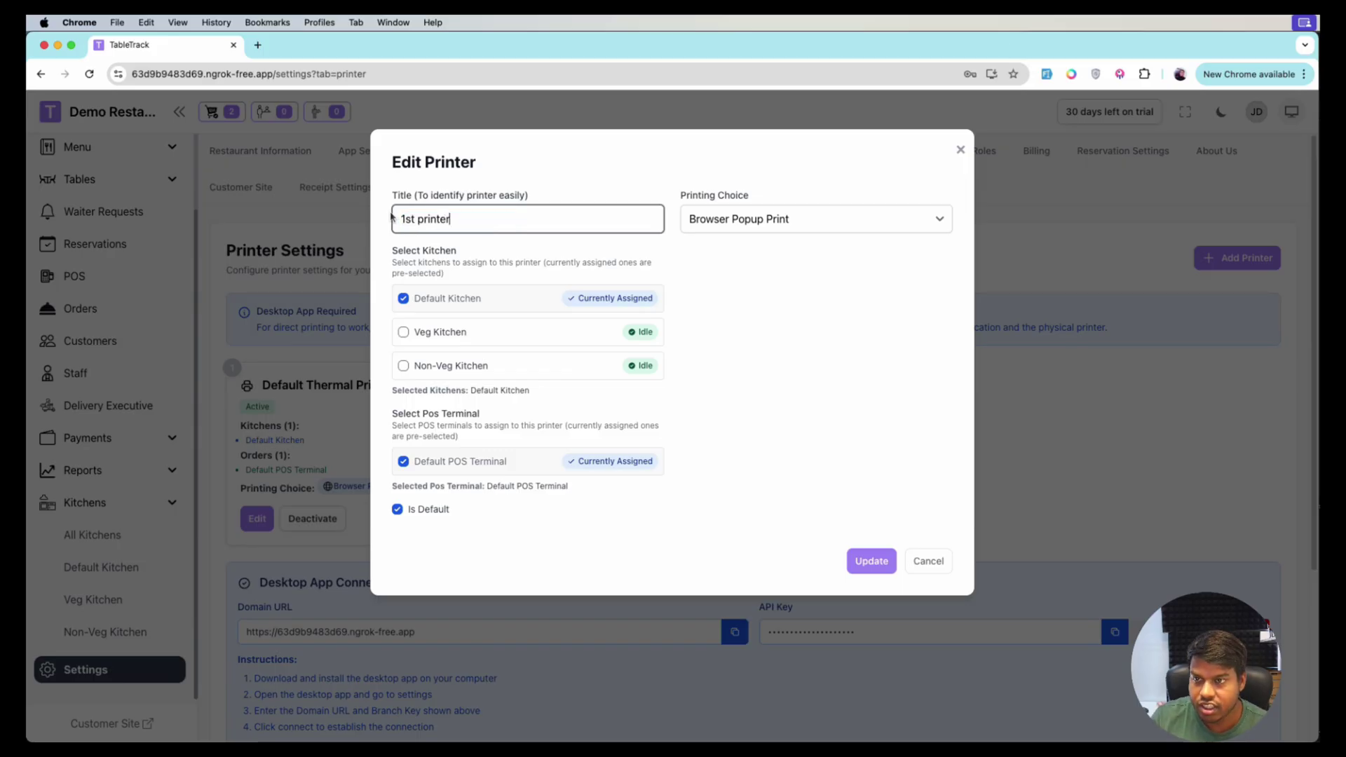
Set the printer to Direct Print with Thermal 80mm format, add Veg Kitchen, and save
click(714, 211)
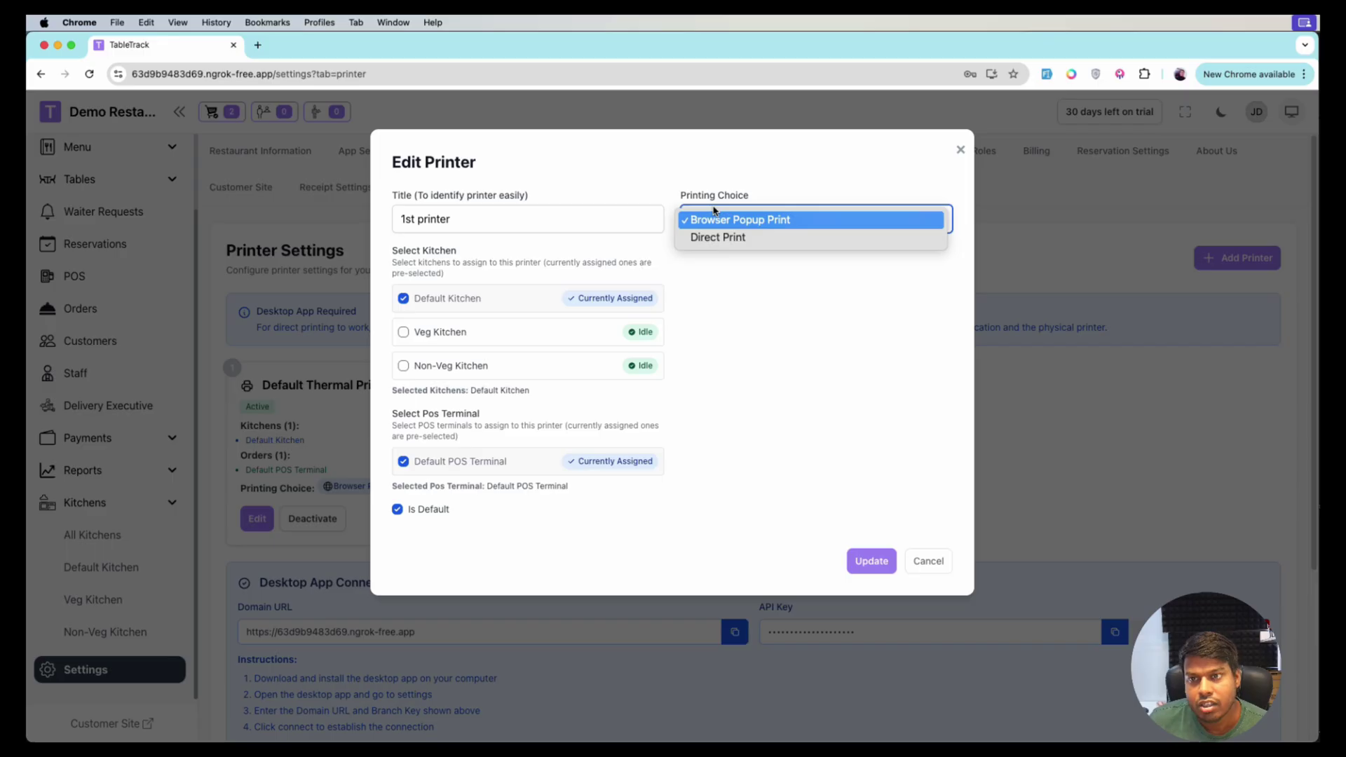
click(708, 238)
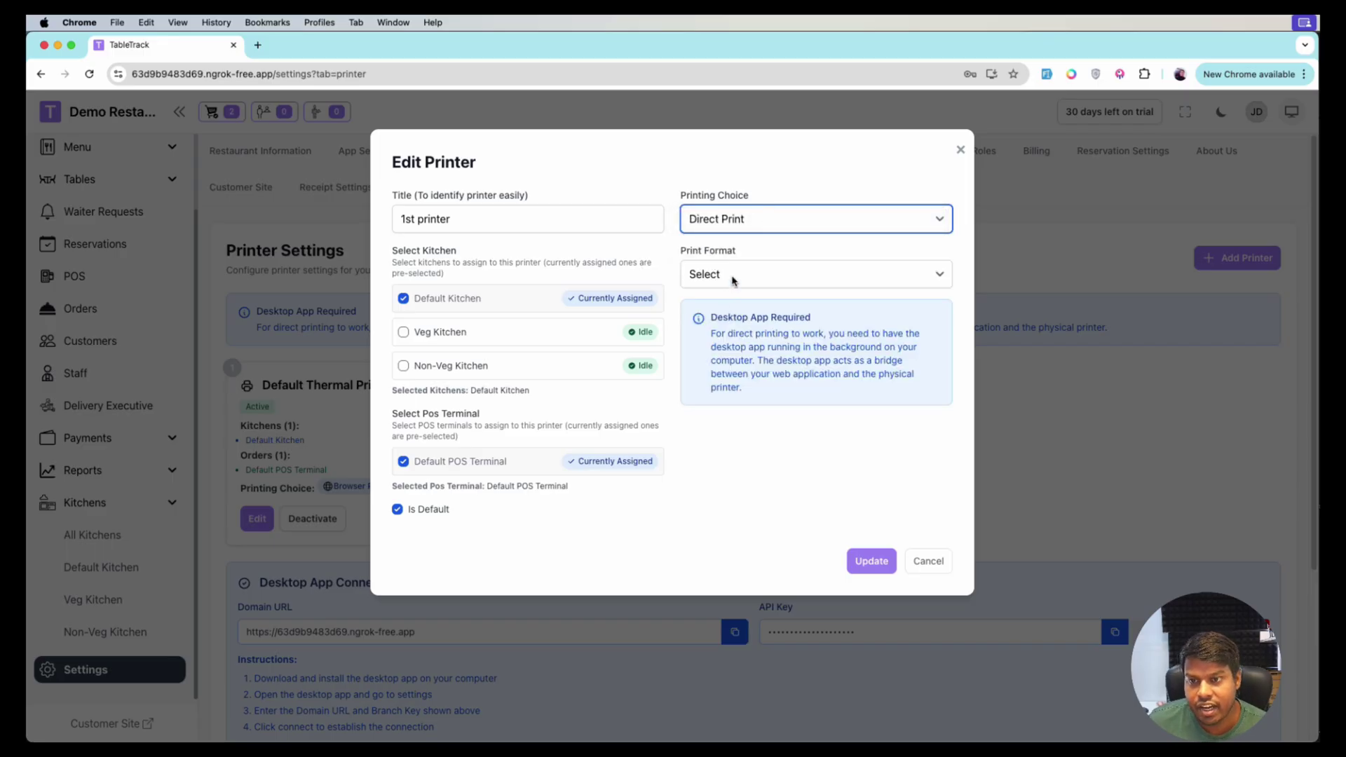
click(733, 282)
click(734, 311)
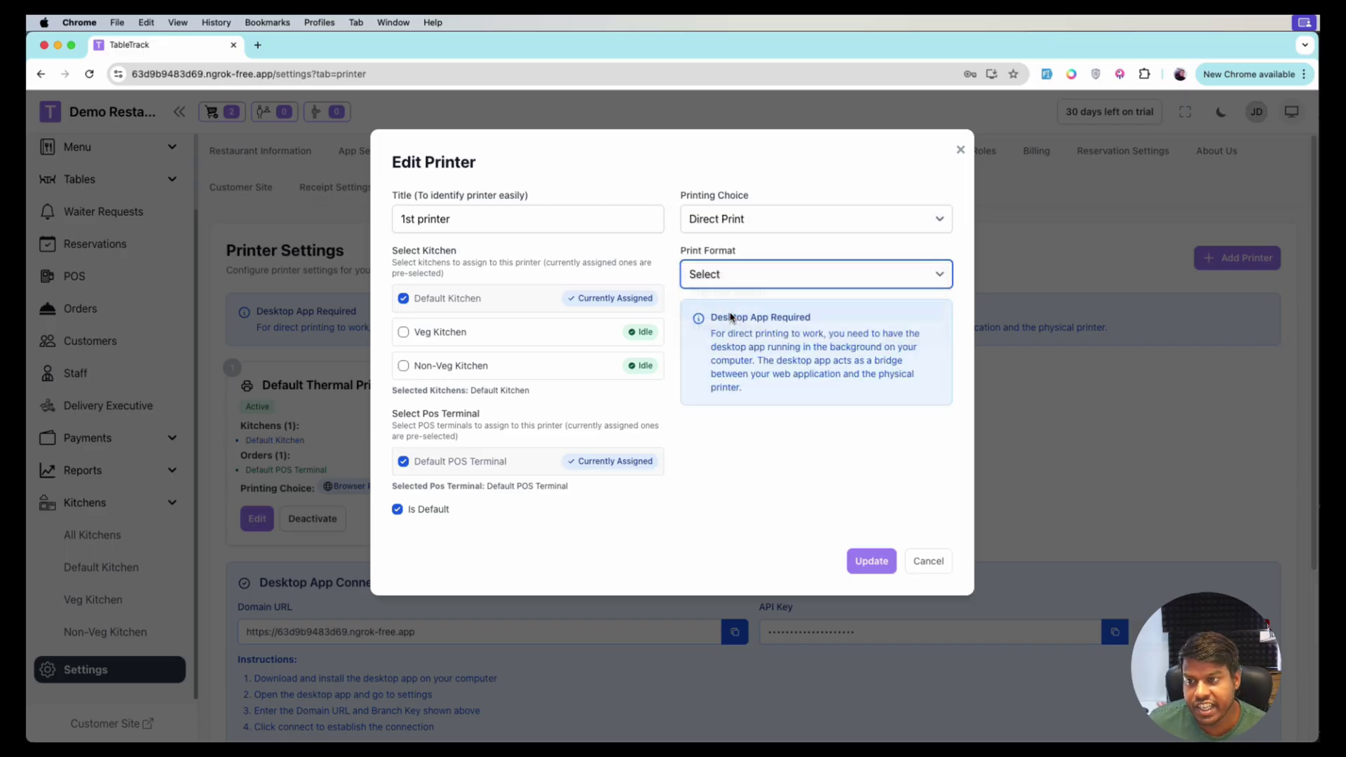
click(404, 333)
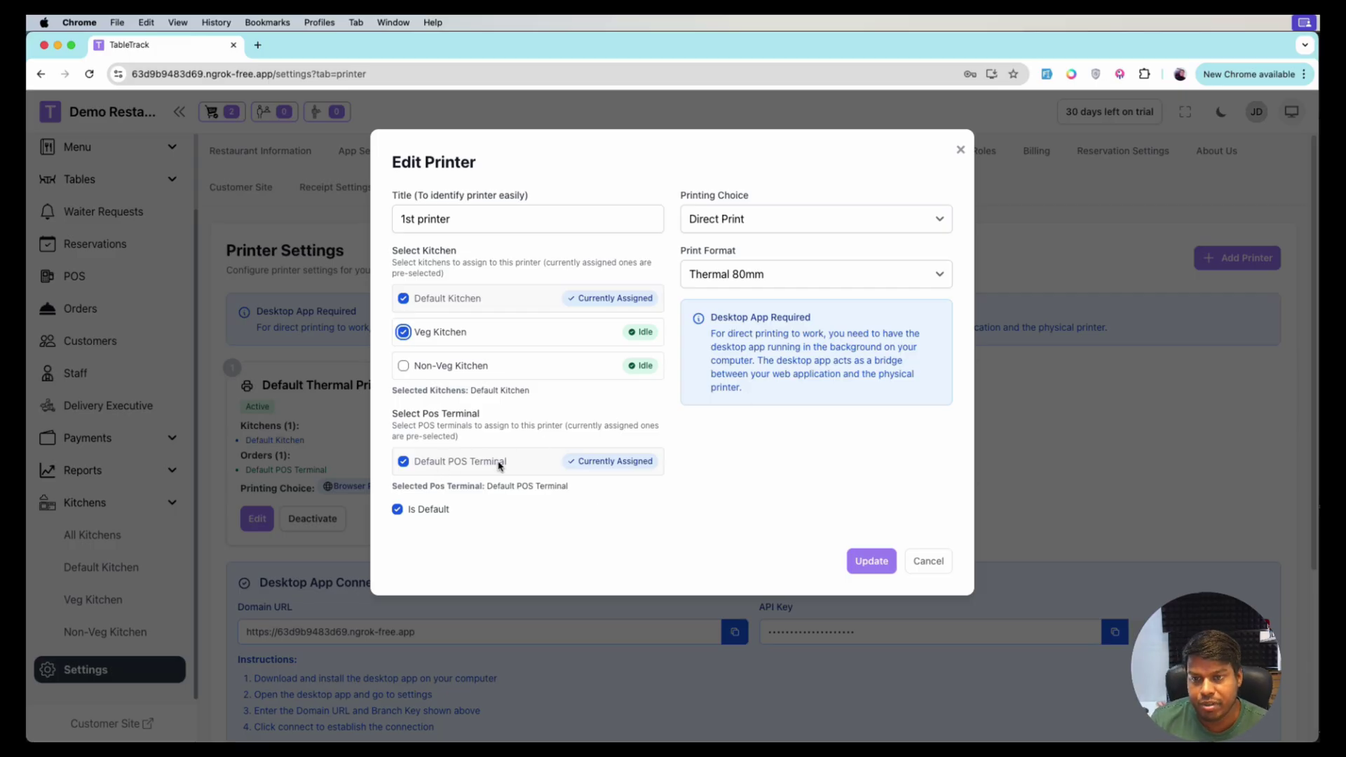
click(869, 564)
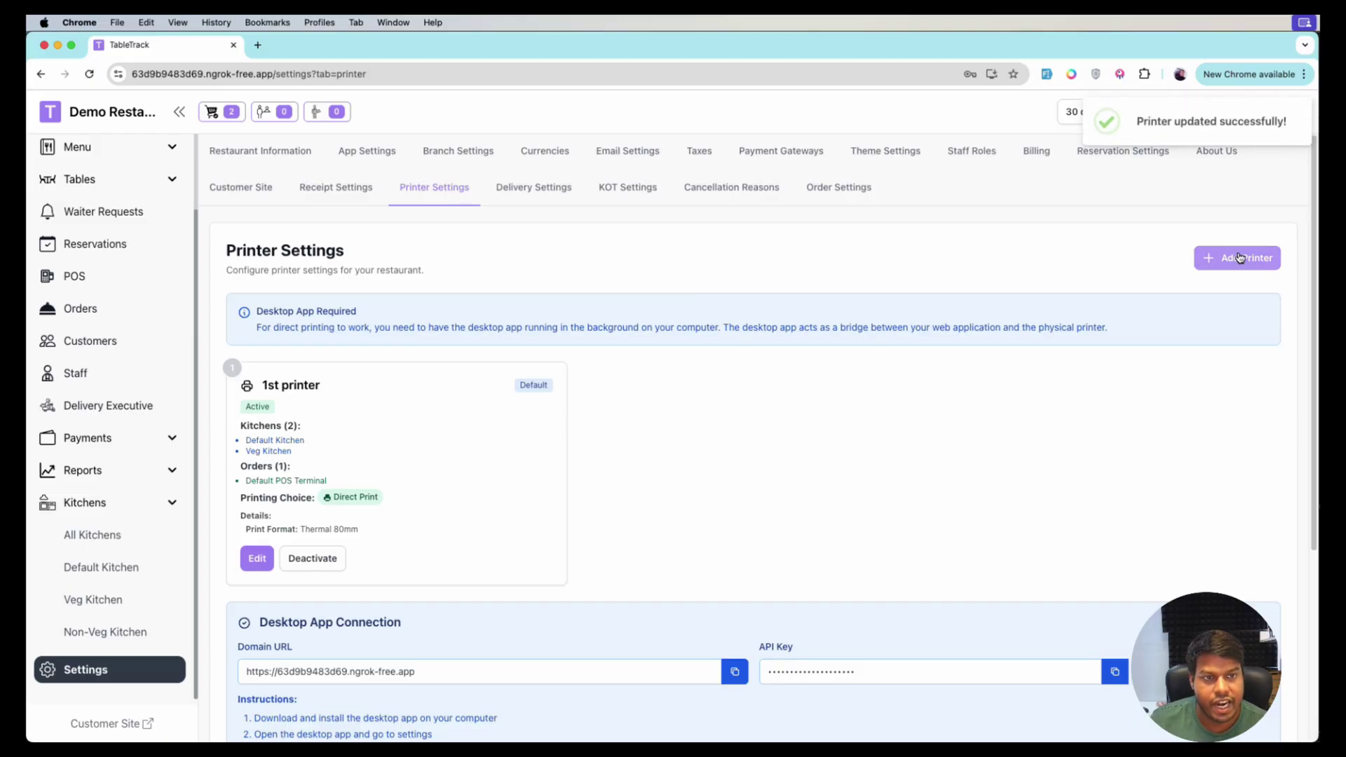
Add '2nd printer' using Direct Print at Thermal 56mm for the Non-Veg Kitchen and save it
click(1239, 258)
click(563, 247)
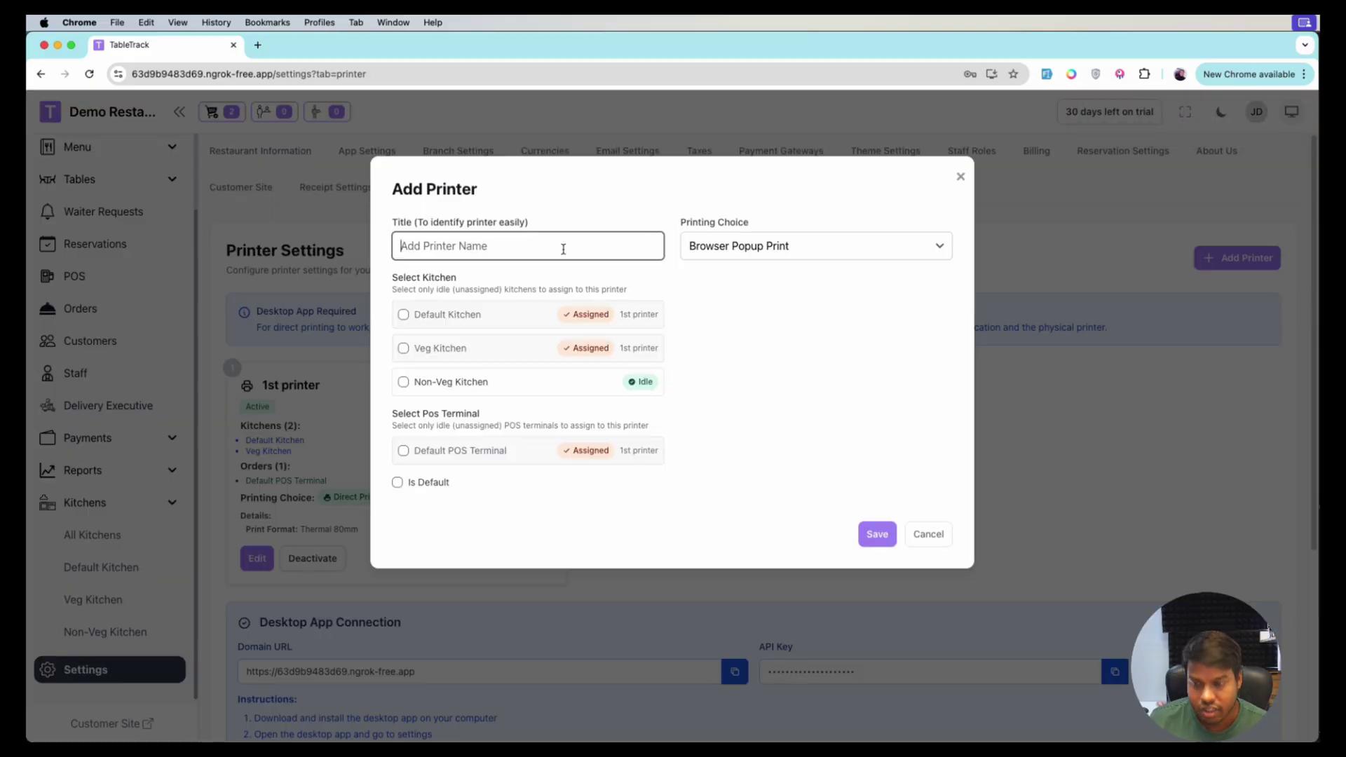
text(2nd printer)
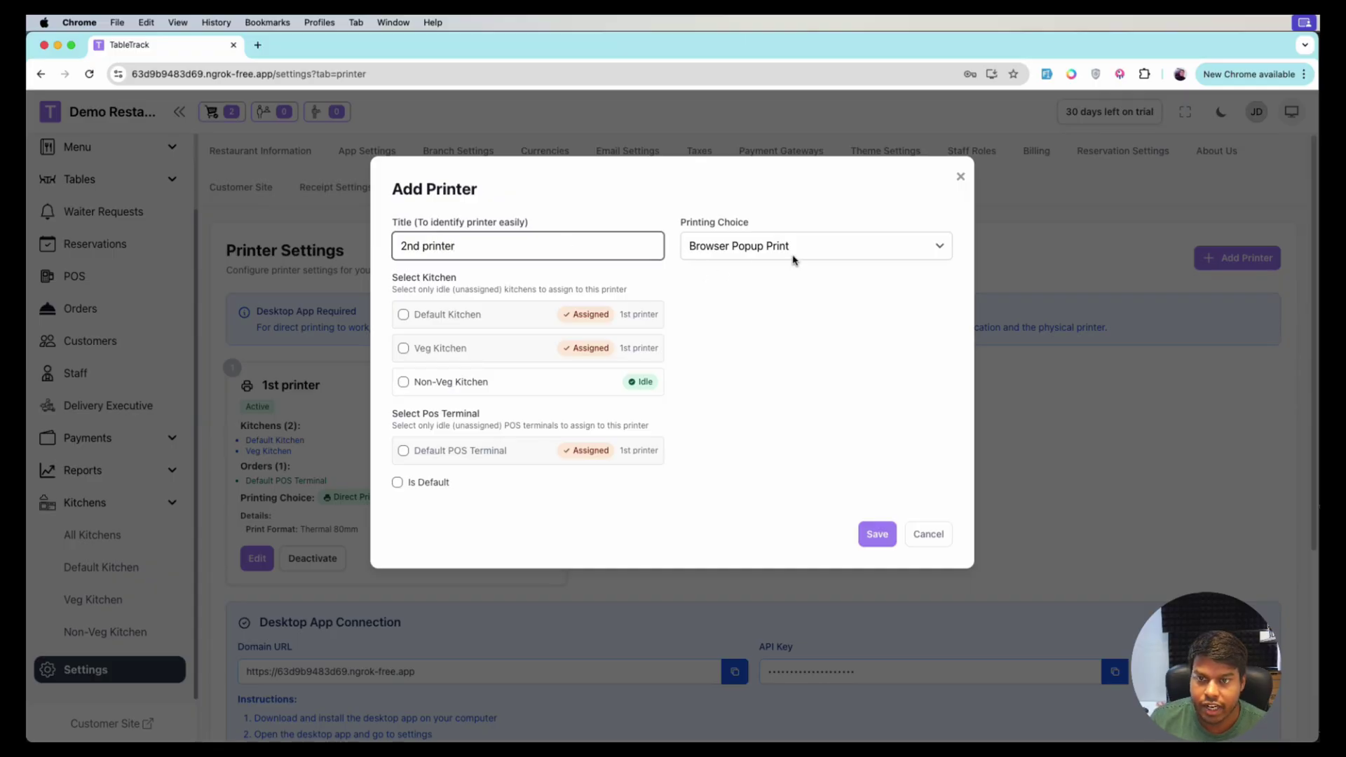
click(791, 257)
click(790, 265)
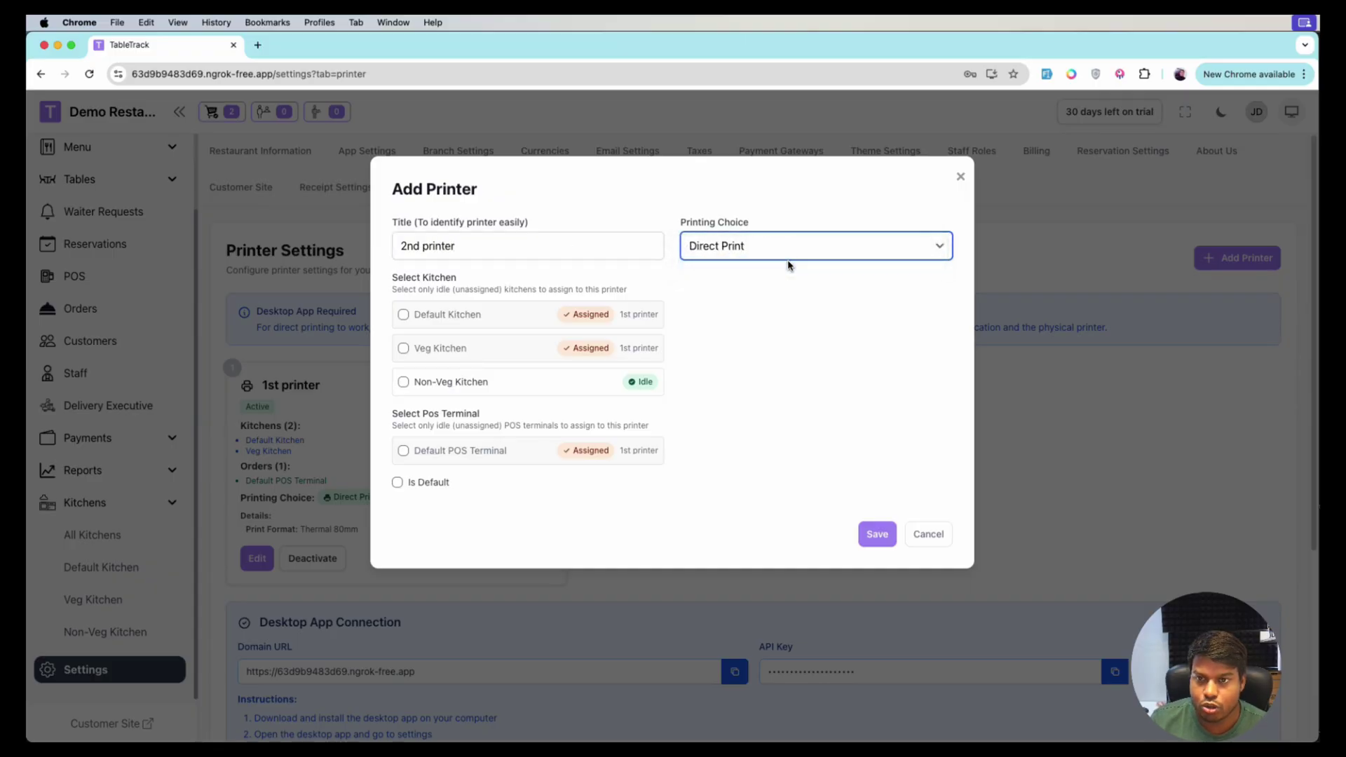
click(403, 382)
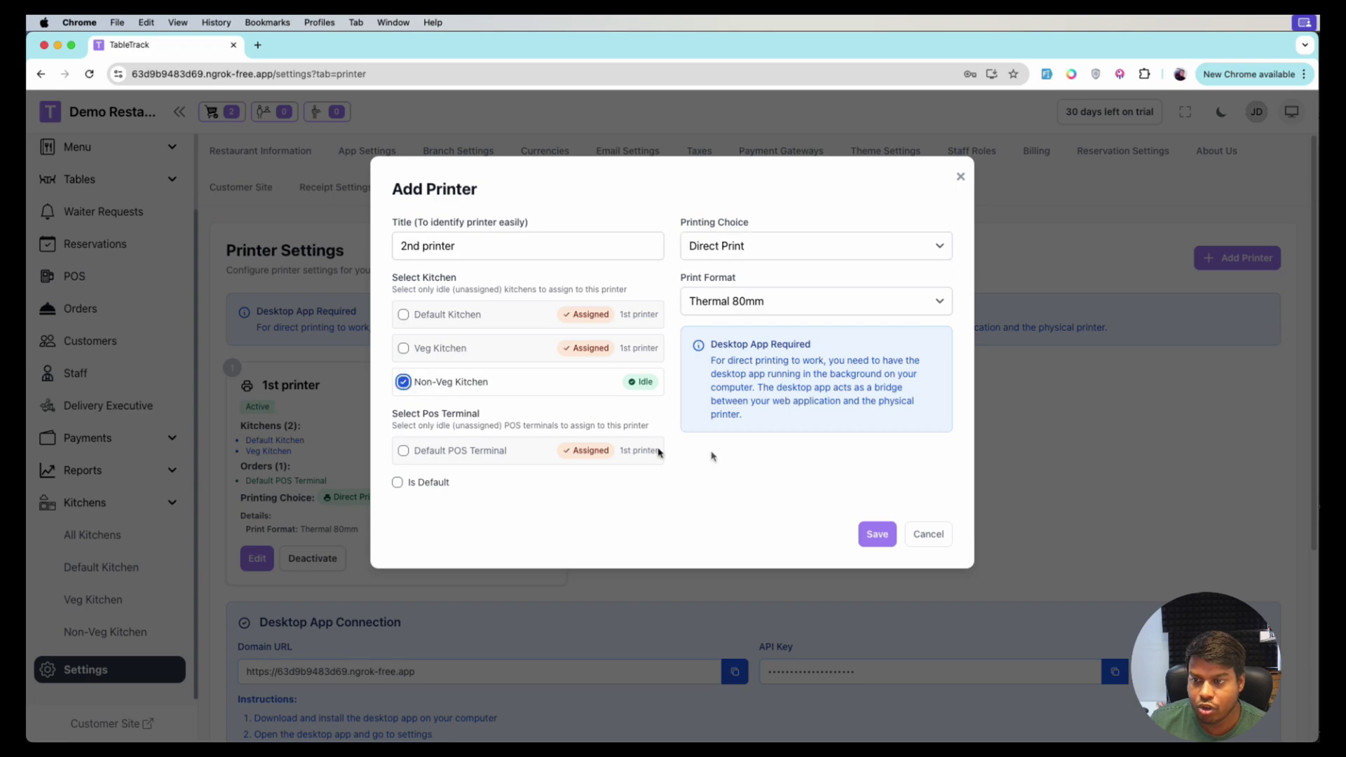
click(791, 302)
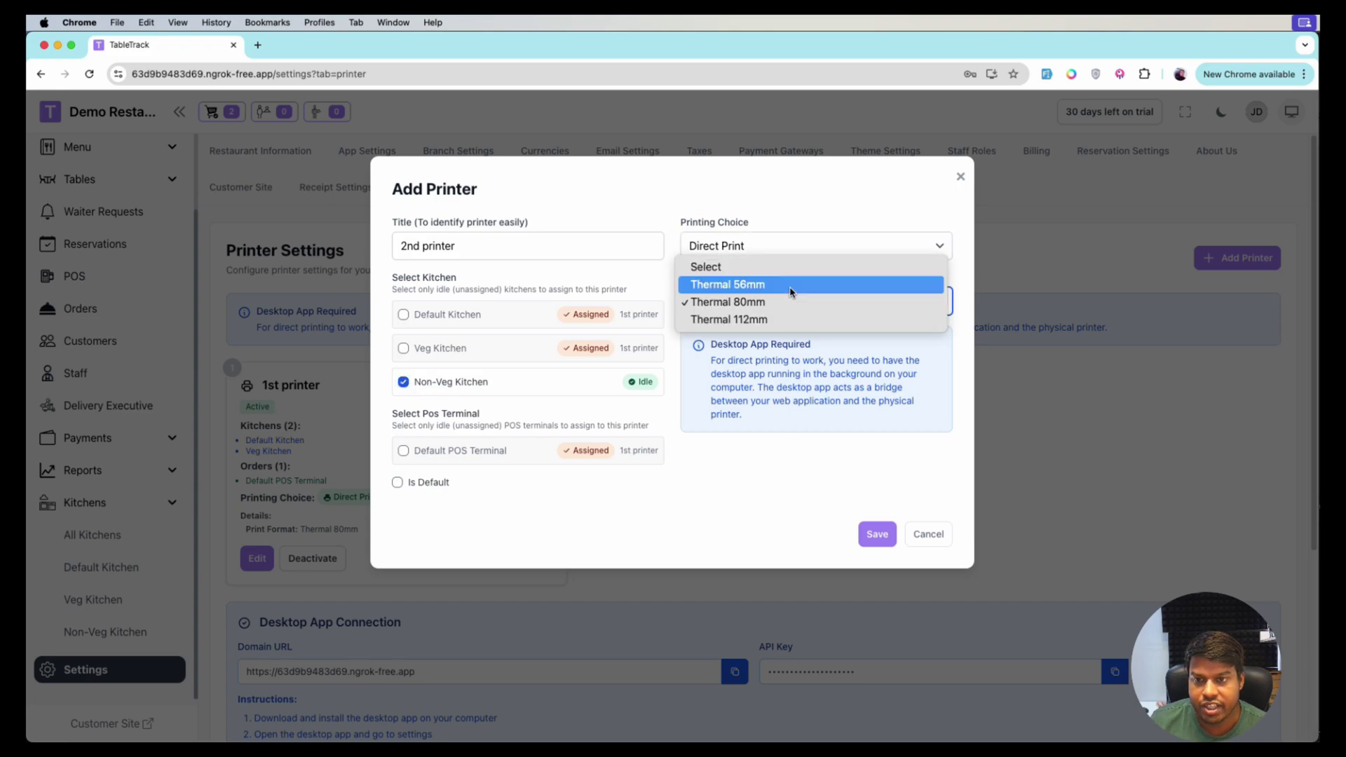
click(790, 285)
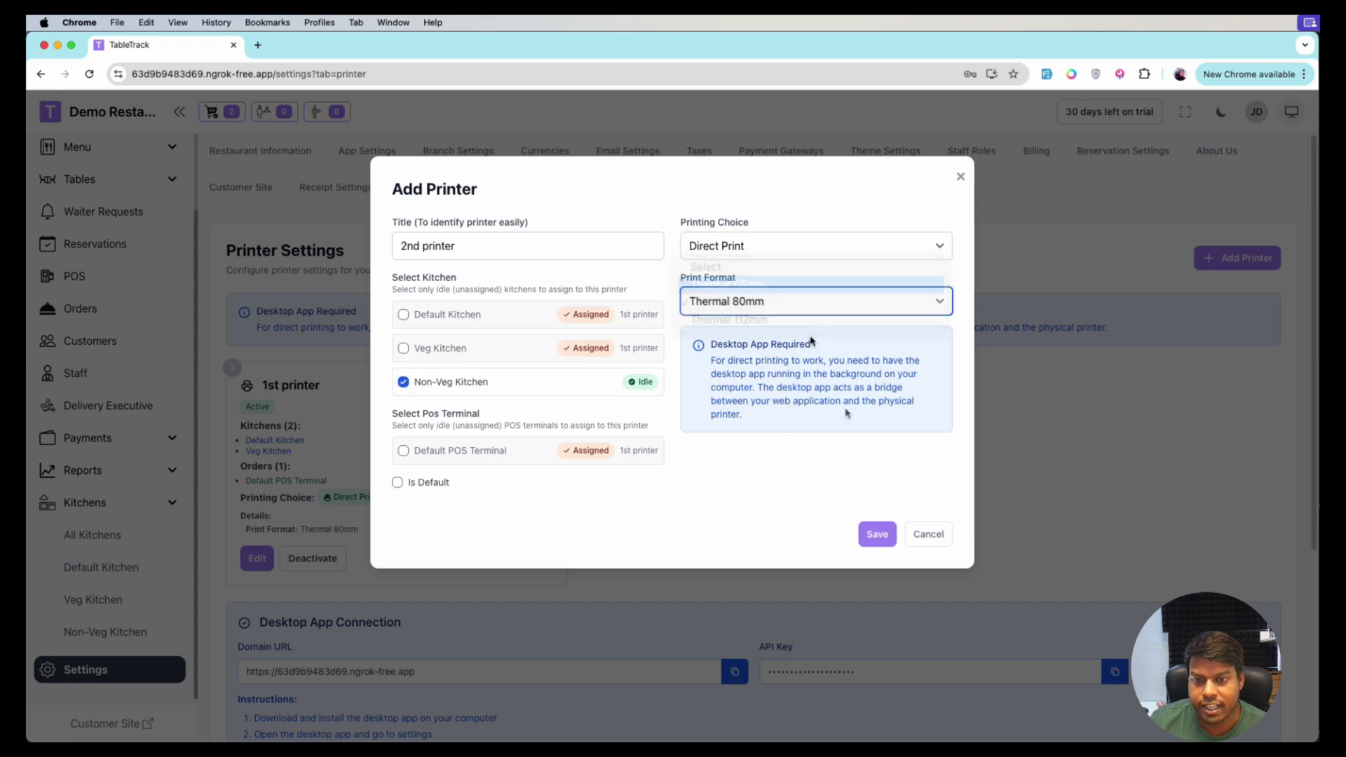
click(878, 534)
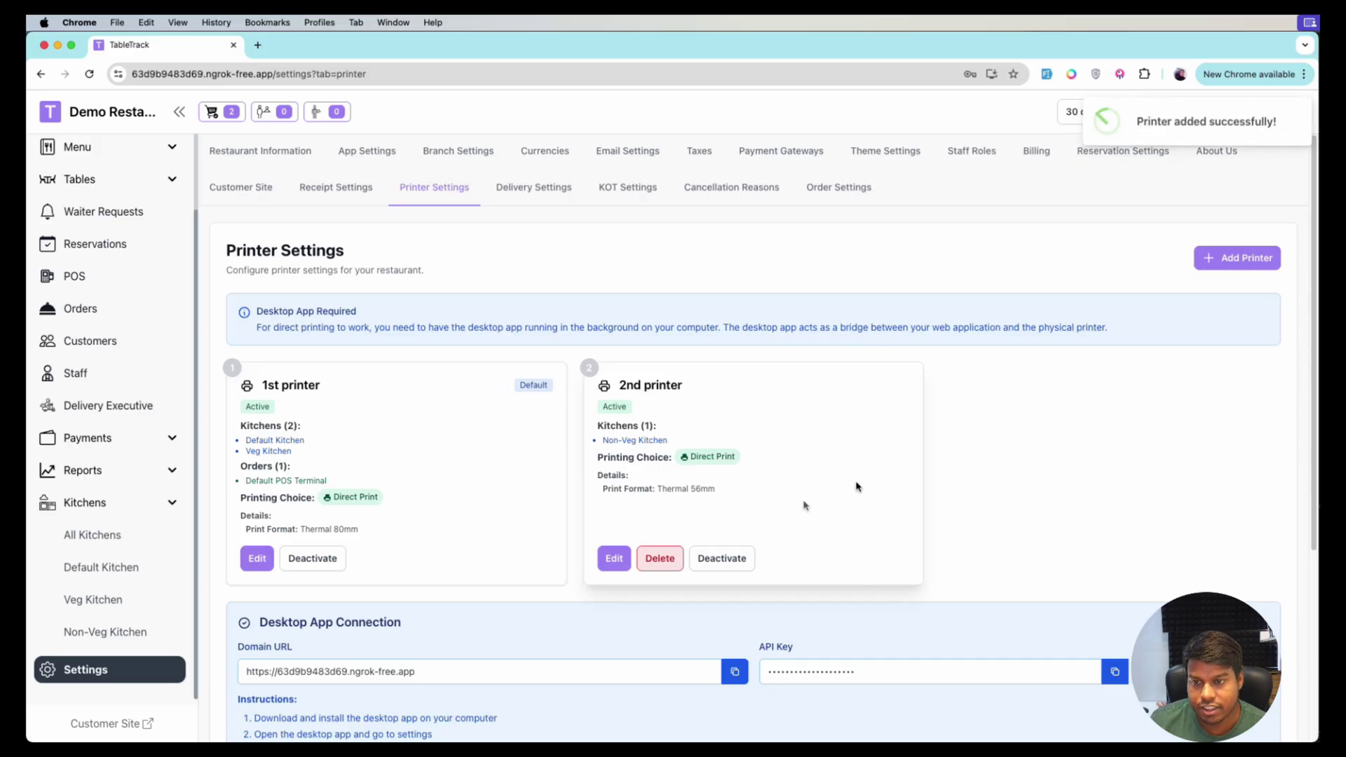
scroll(700, 505, down, 4)
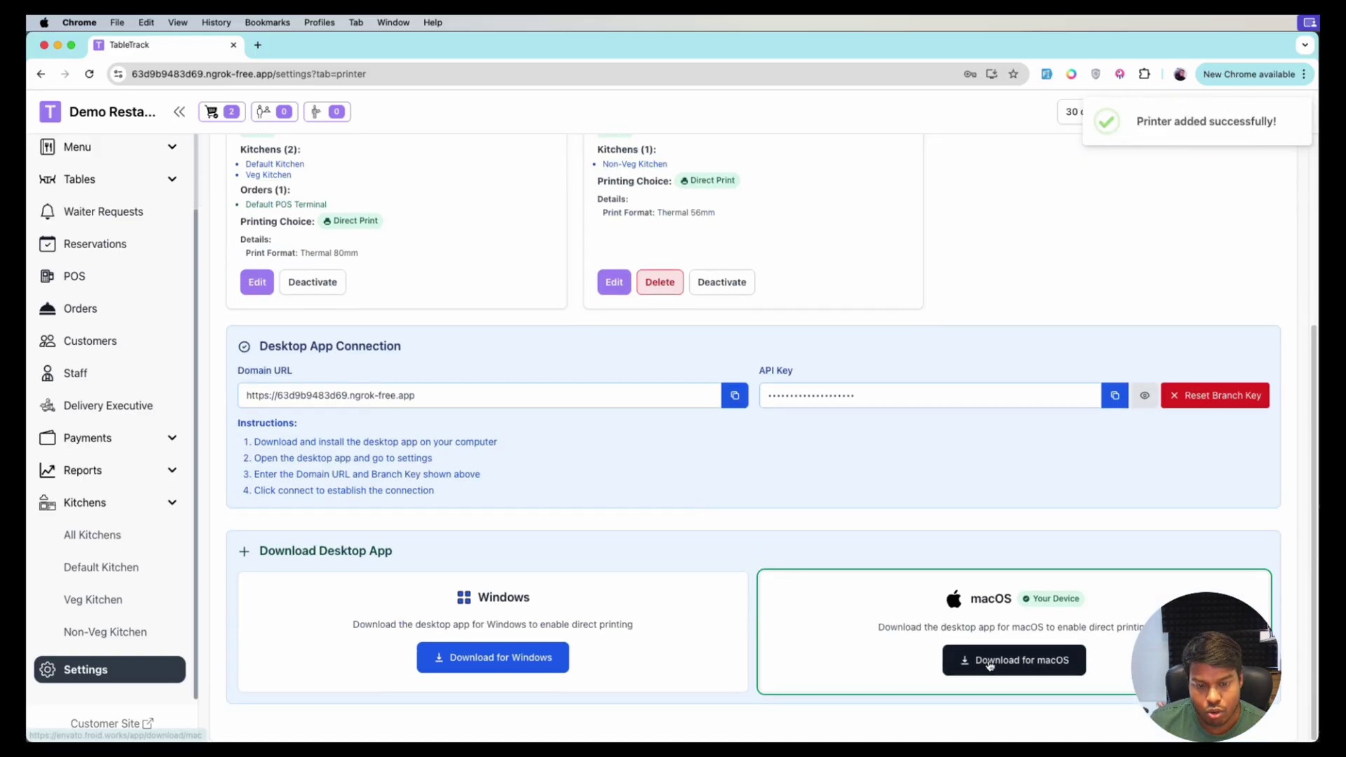
scroll(955, 509, up, 4)
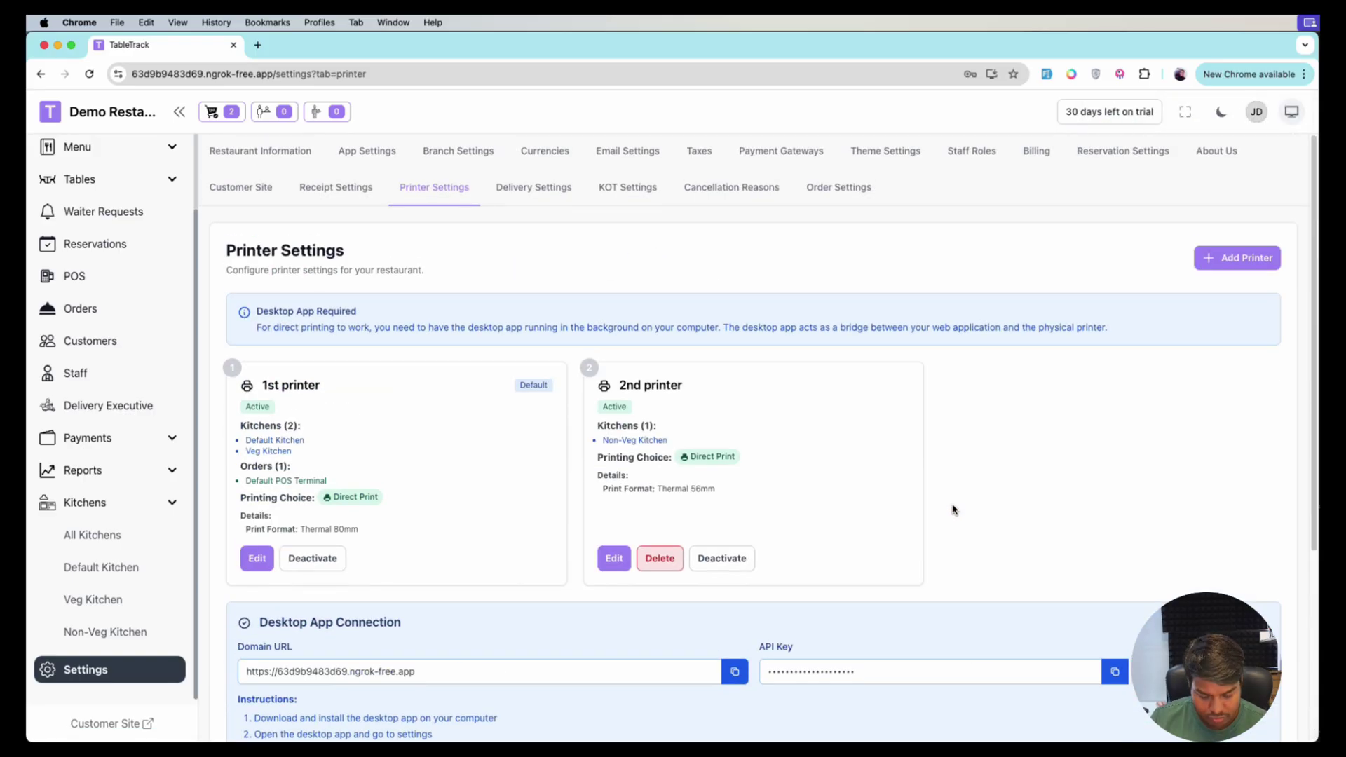
Mount TableTrack Printer_2.0.1_universal.dmg from Downloads and launch the TableTrack Printer app's configuration window
click(213, 699)
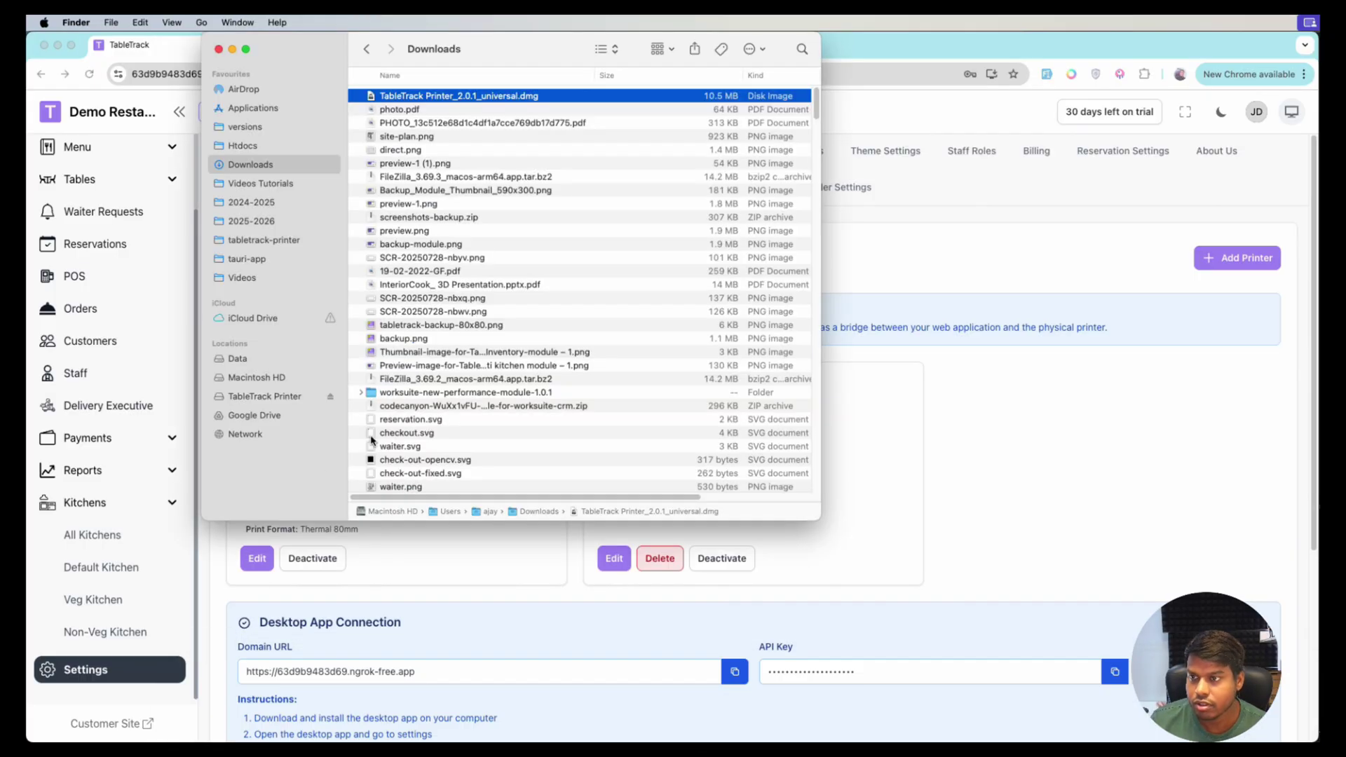
double_click(427, 96)
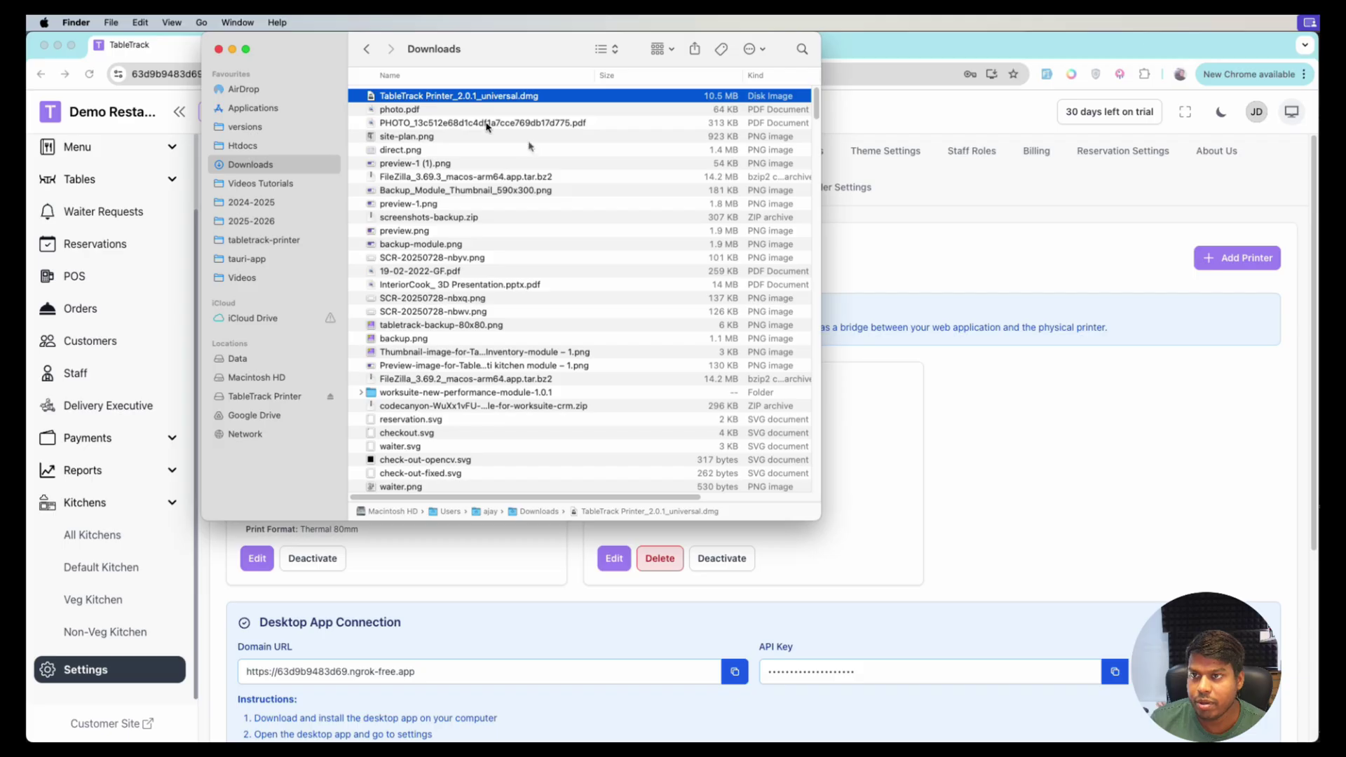
double_click(164, 216)
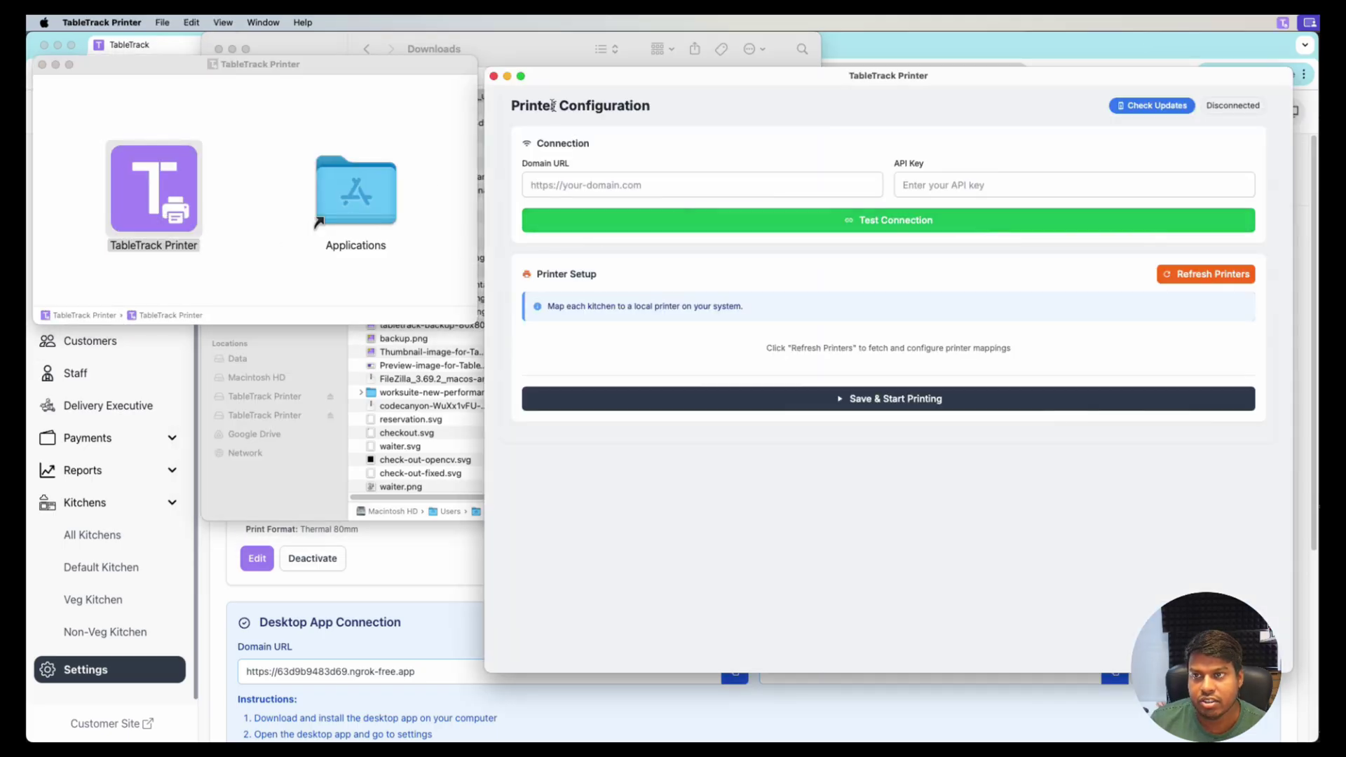
click(437, 566)
click(1284, 22)
click(1292, 98)
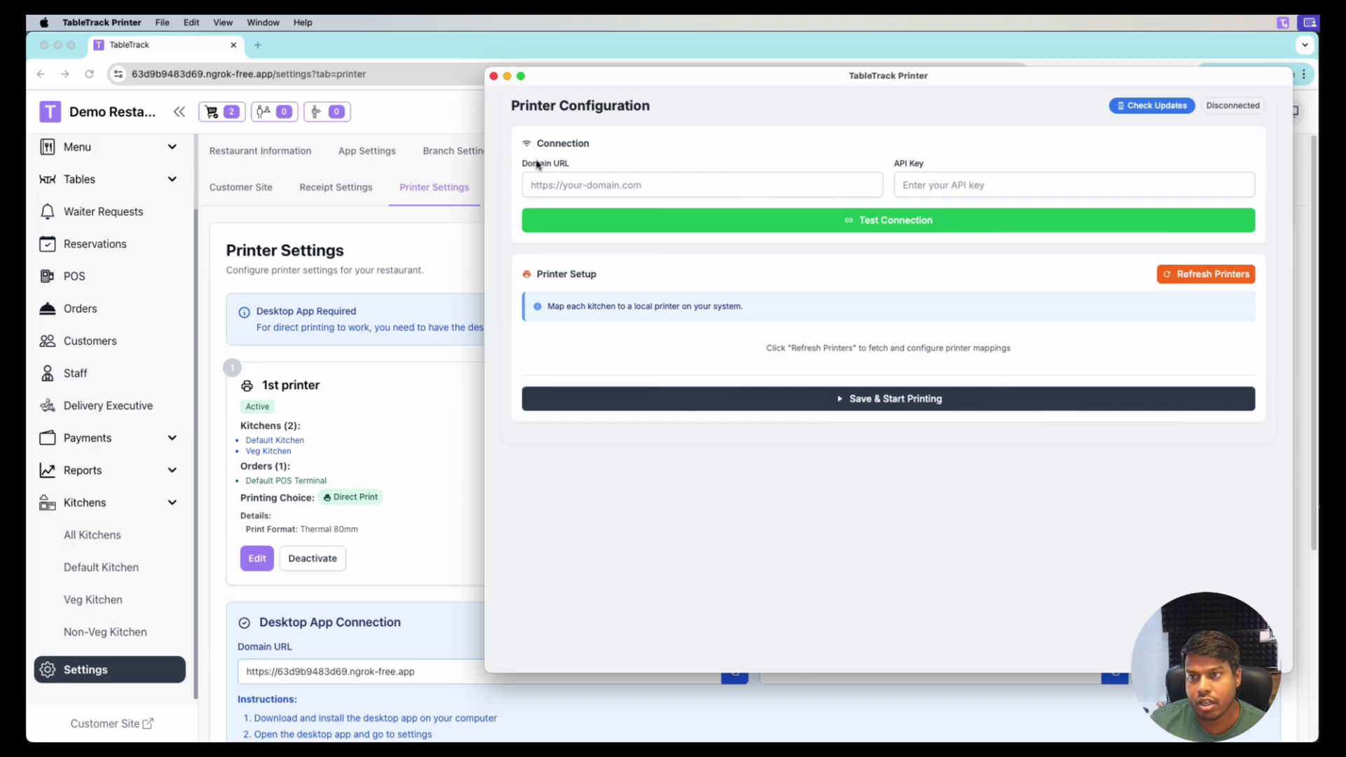
Copy the restaurant's Domain URL and API key from the browser into TableTrack Printer
click(472, 451)
scroll(472, 451, down, 5)
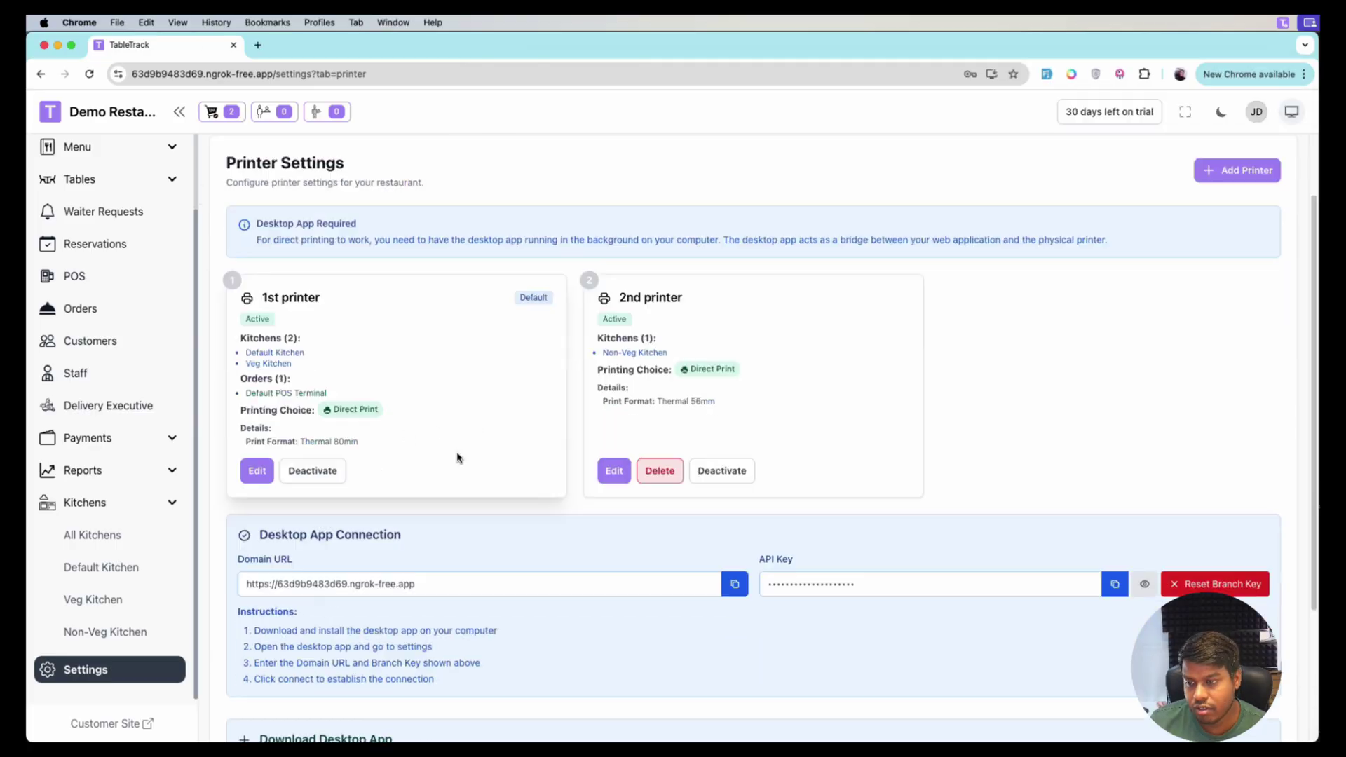
click(731, 396)
key(super+Tab)
click(668, 187)
key(super+v)
key(super+Tab)
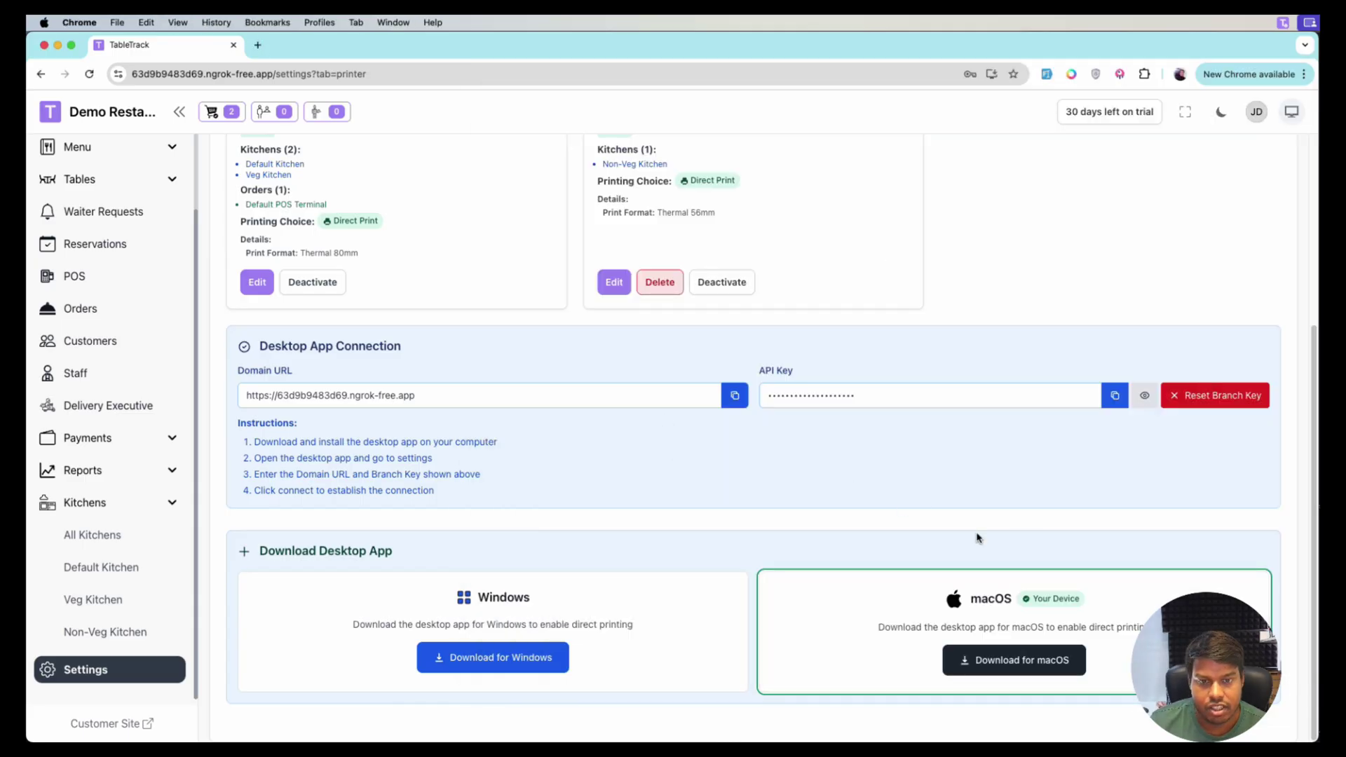
click(1115, 397)
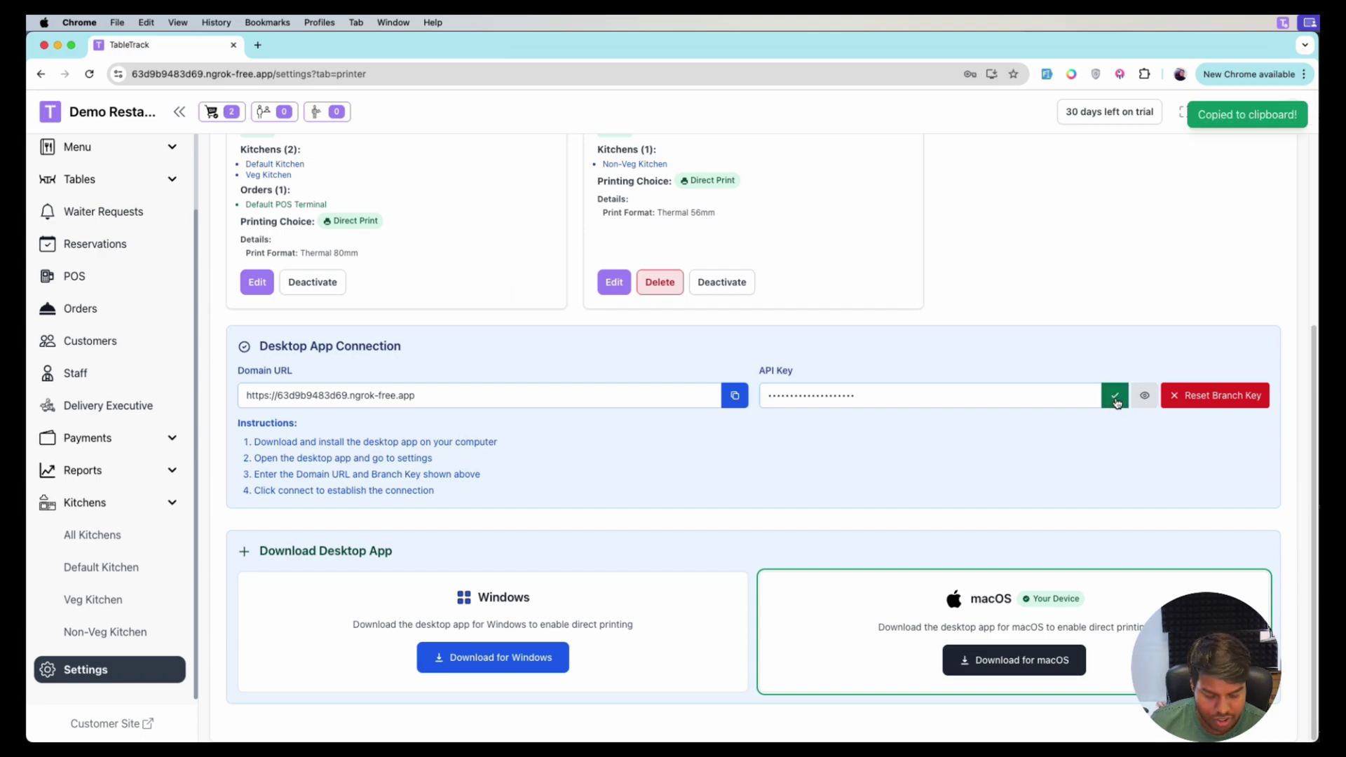
key(super+Tab)
click(924, 185)
key(super+v)
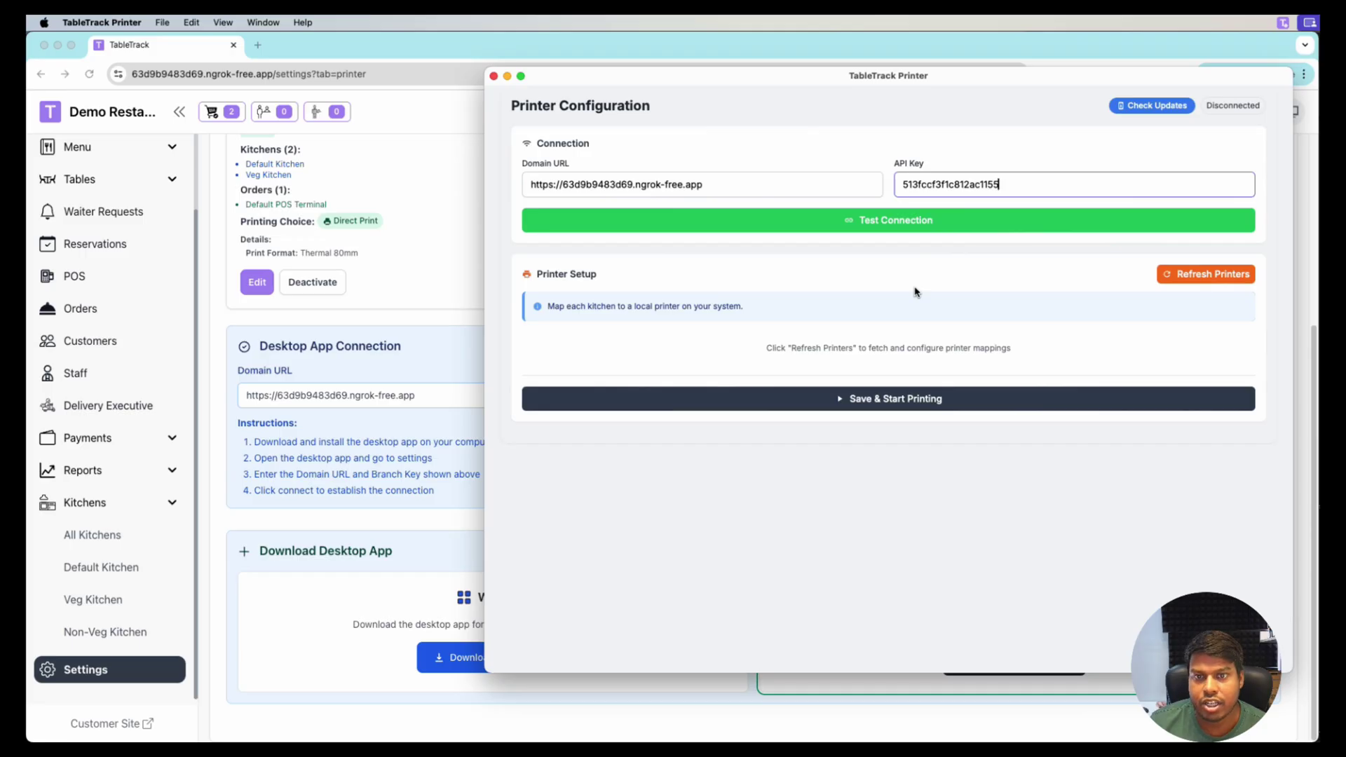
Test the connection and map Default Kitchen and Veg Kitchen to POS80
click(874, 237)
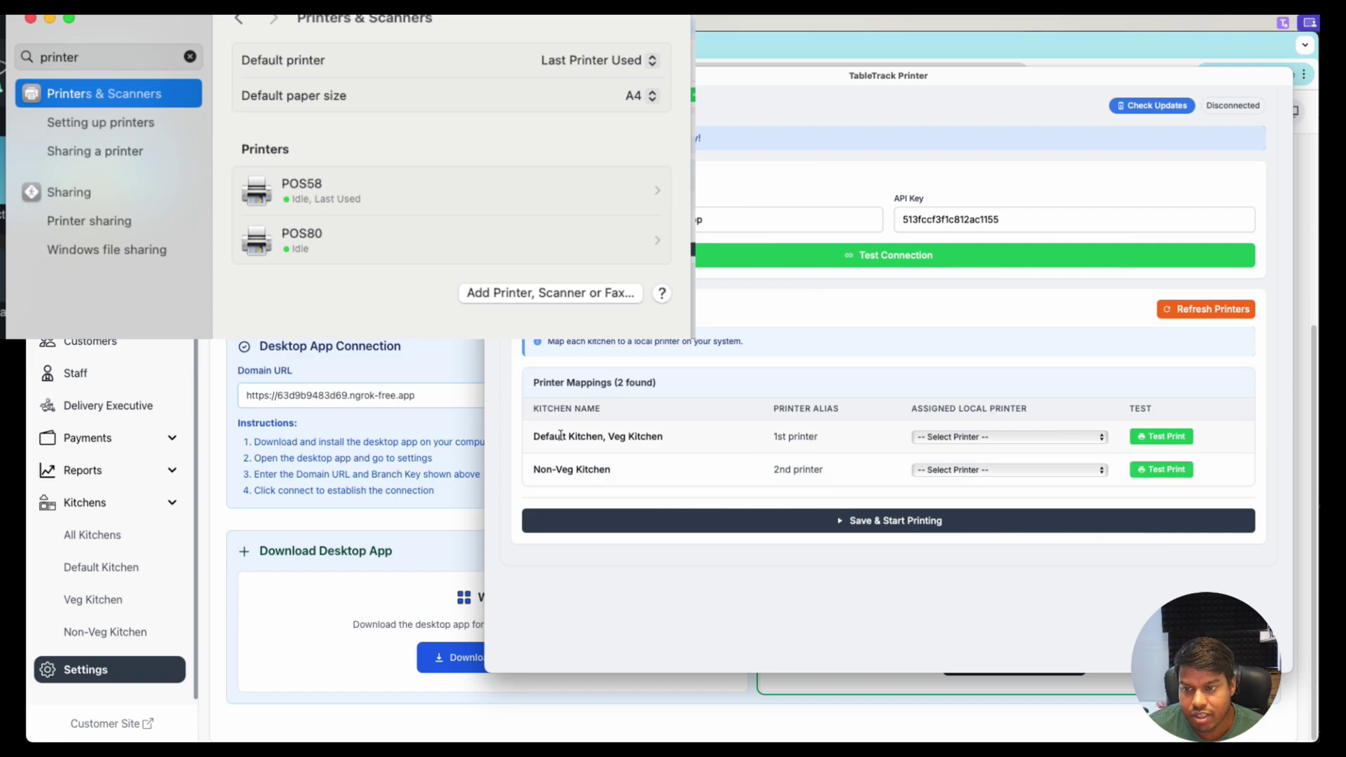
click(985, 438)
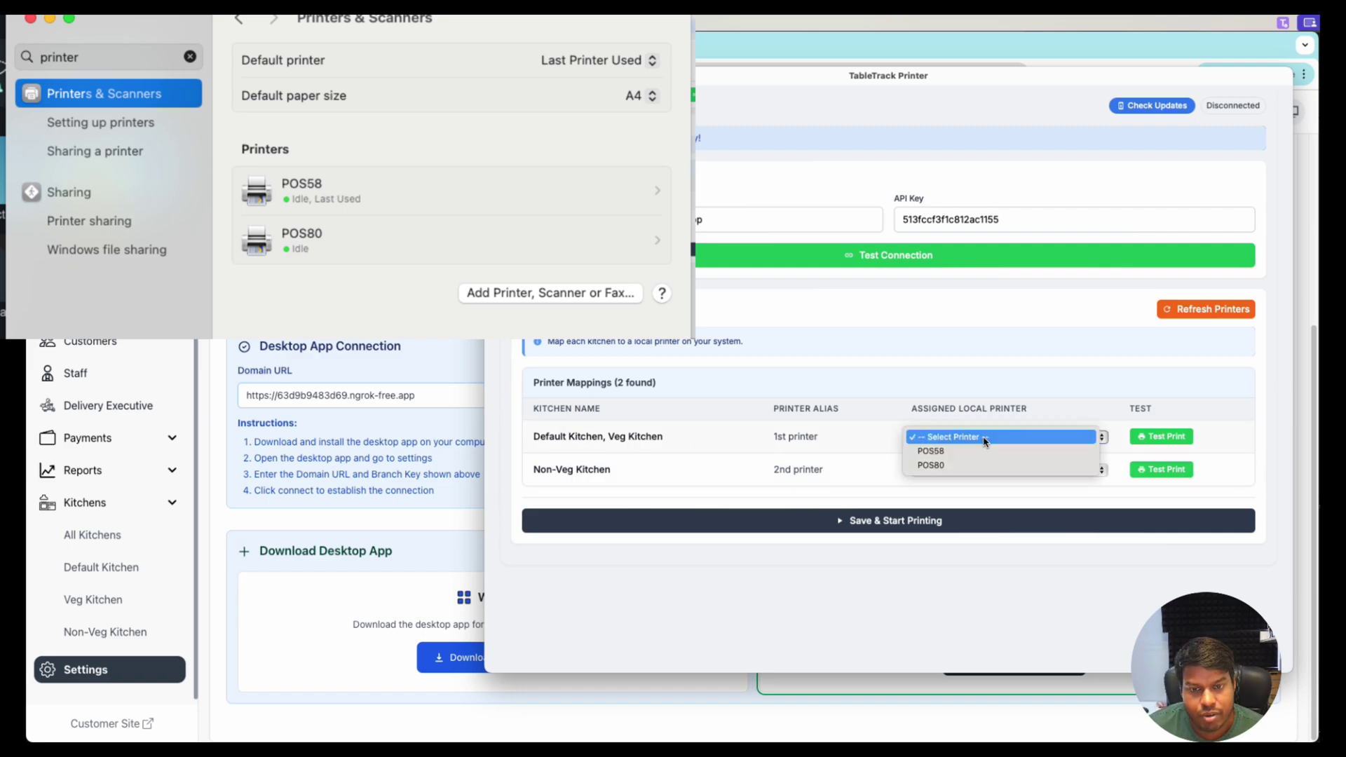
click(963, 466)
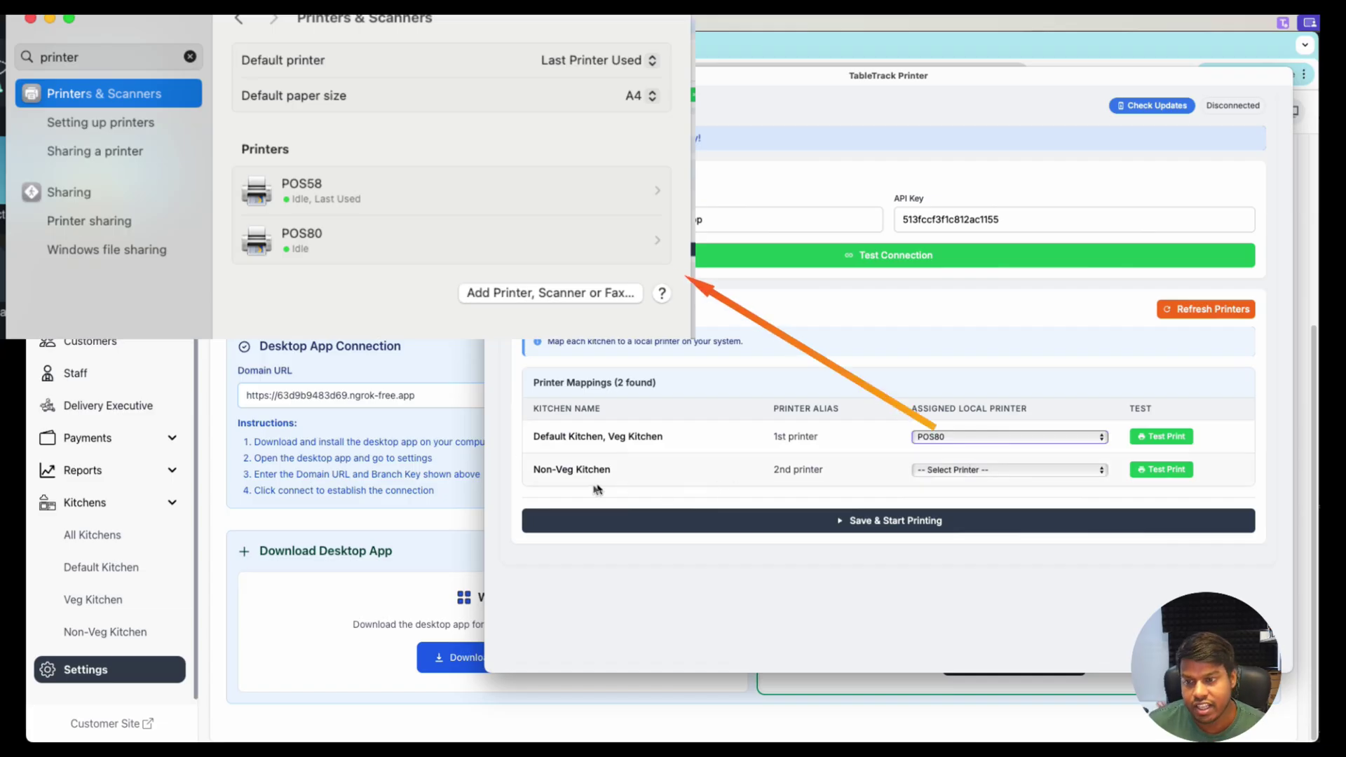
click(955, 474)
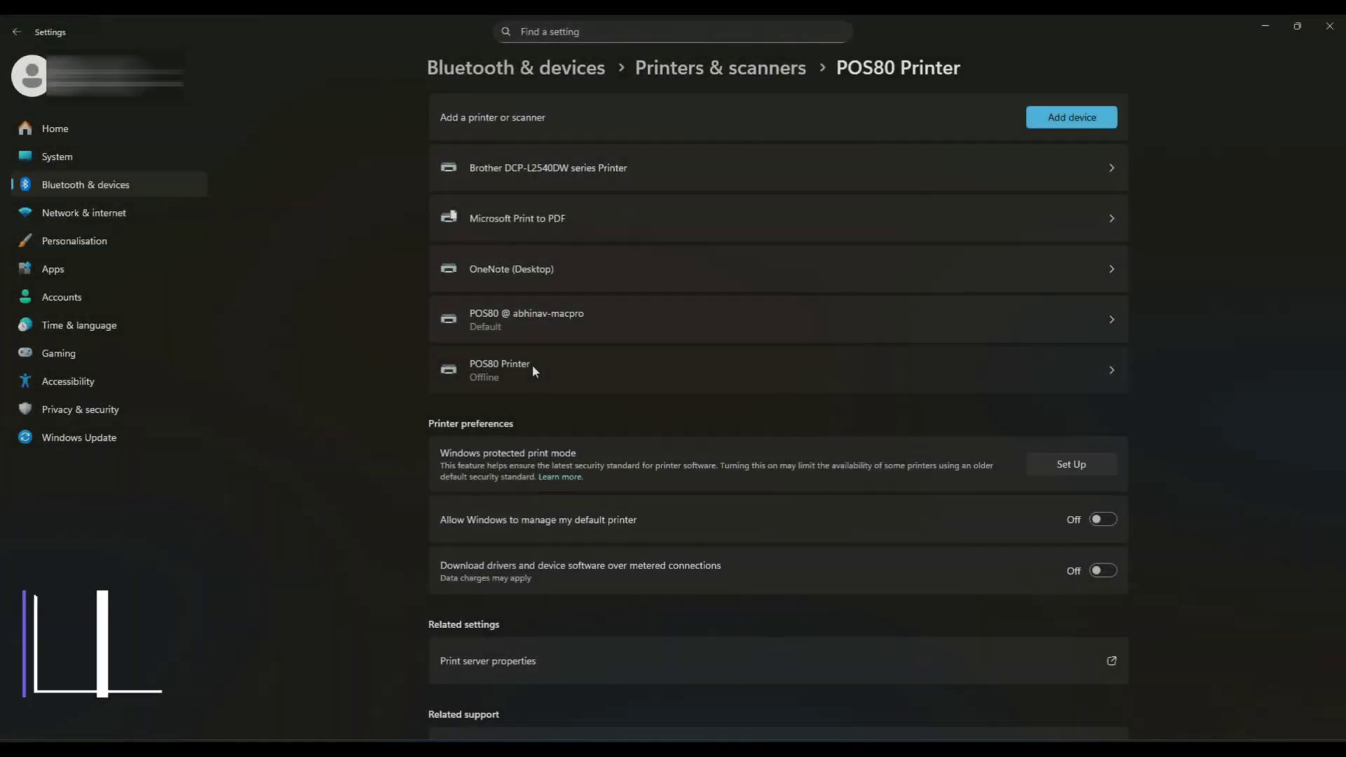
Rename the POS80 Printer to POS80 in Printers & scanners
click(531, 364)
click(752, 442)
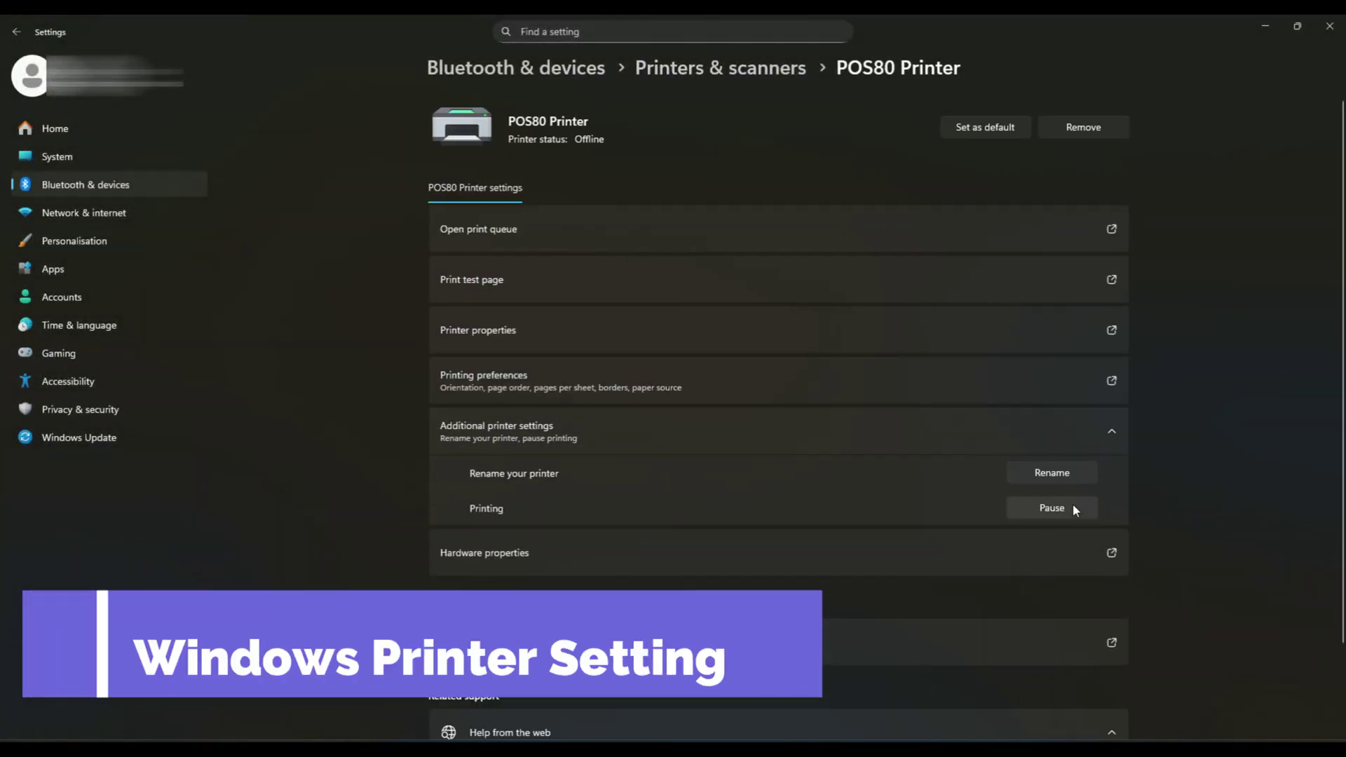
click(1080, 474)
text(POS80)
click(776, 465)
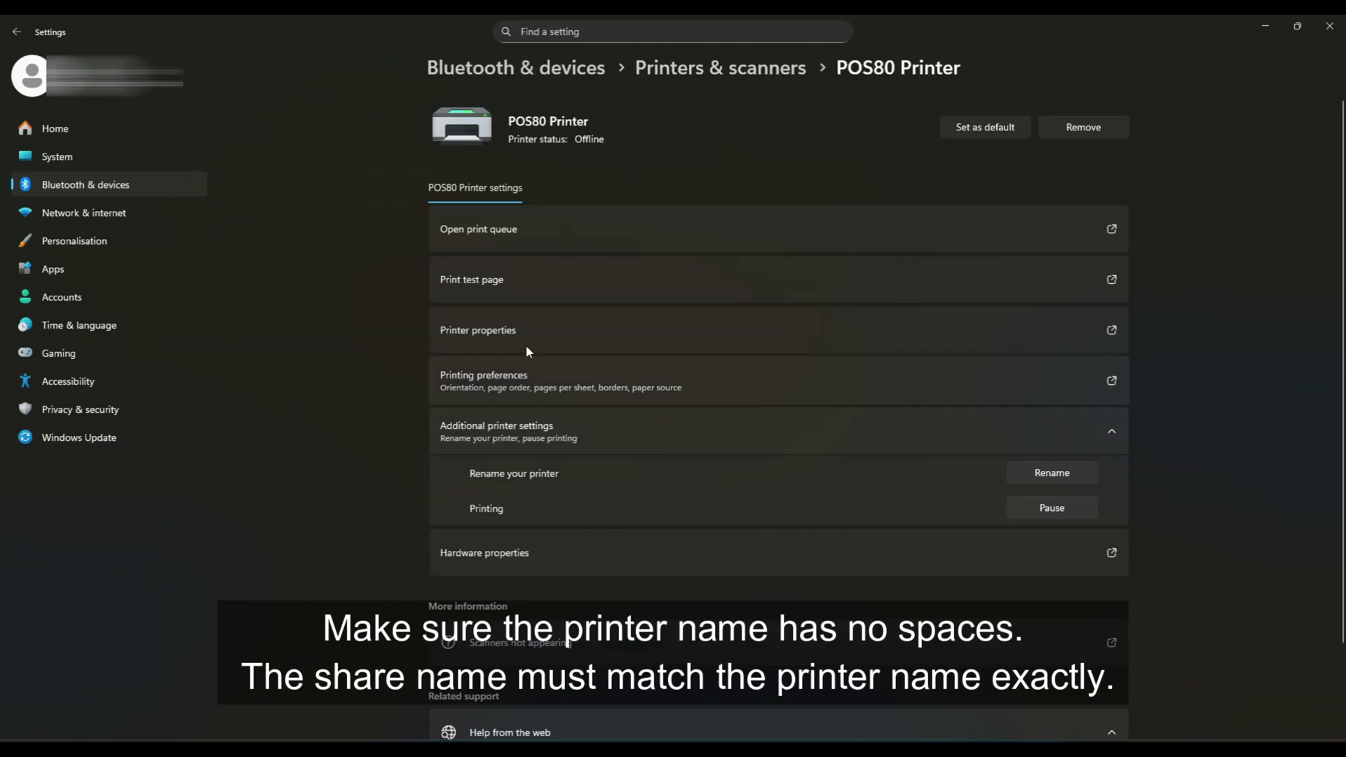
Share the printer under the share name POS80 and apply the change
click(481, 320)
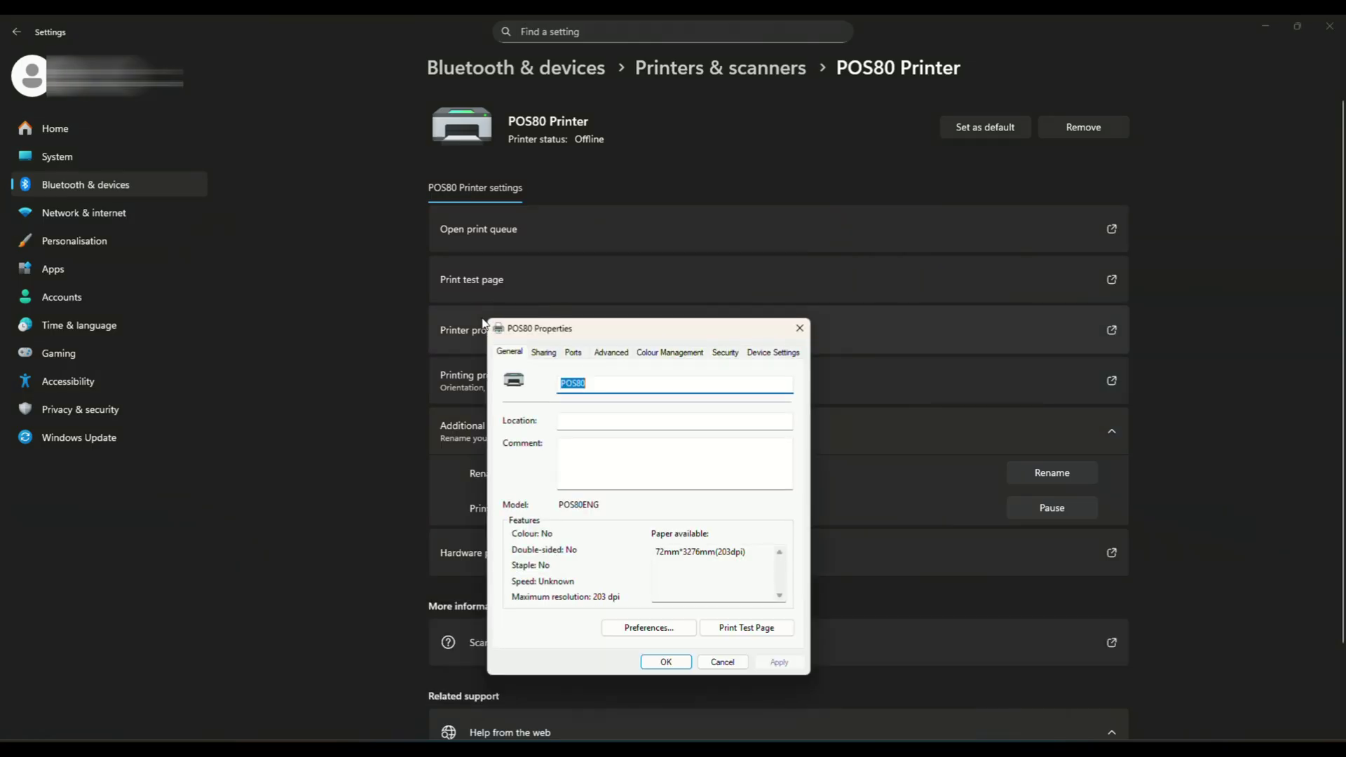
click(544, 352)
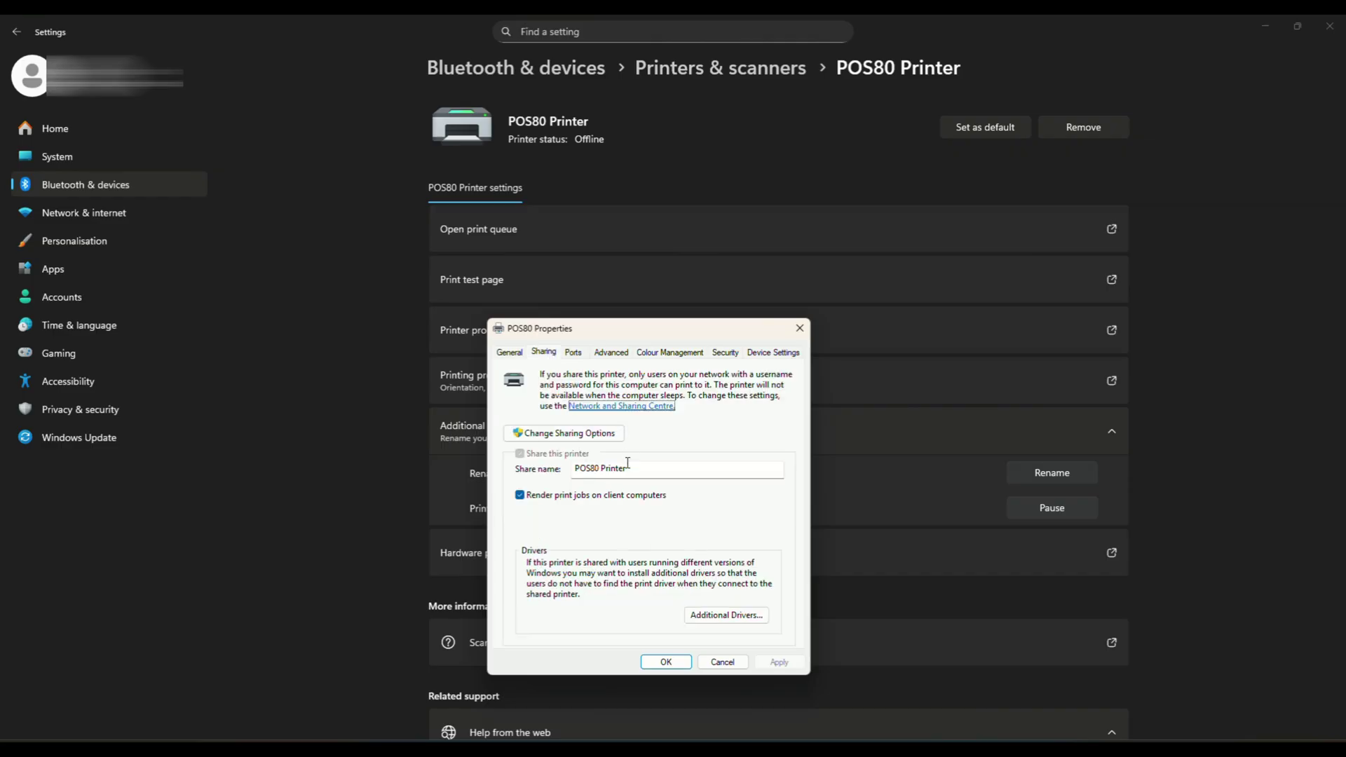
click(569, 434)
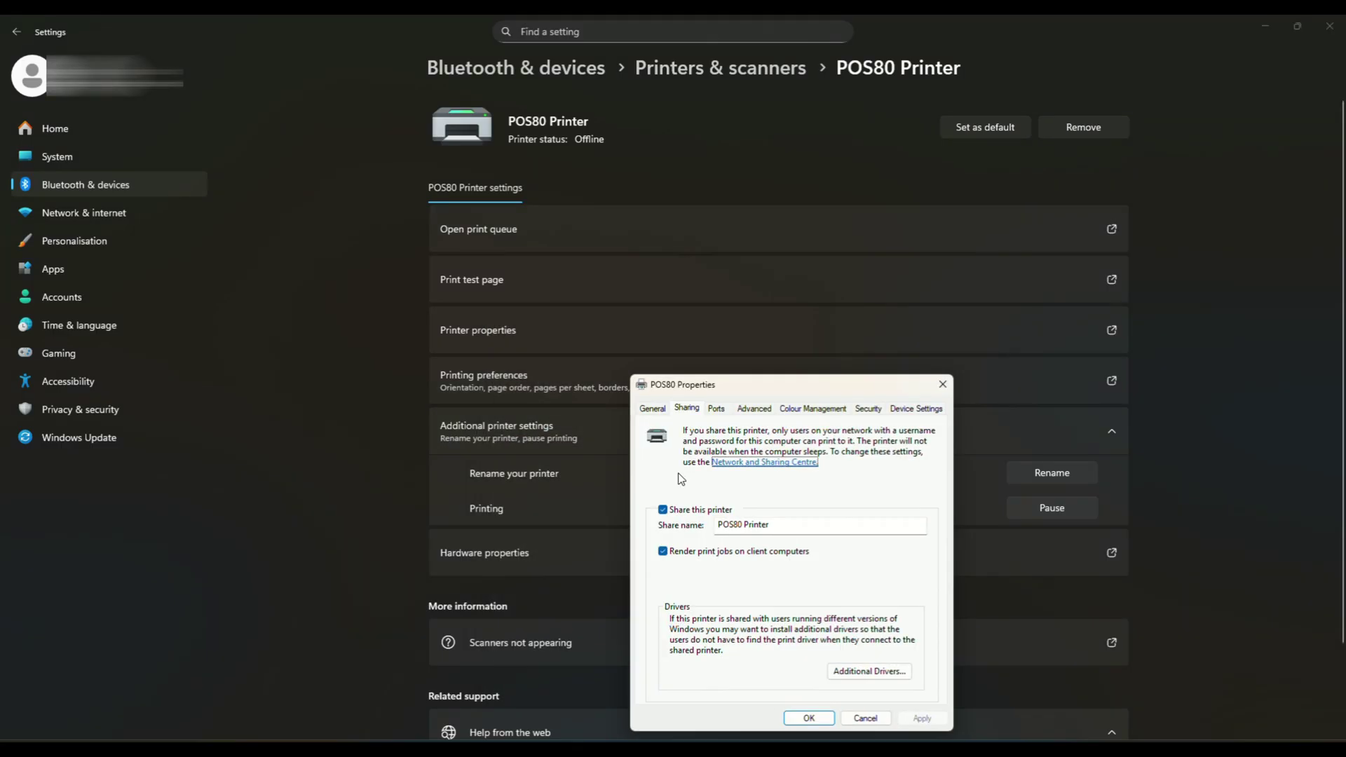
key(Tab)
key(Tab)
text(POS80)
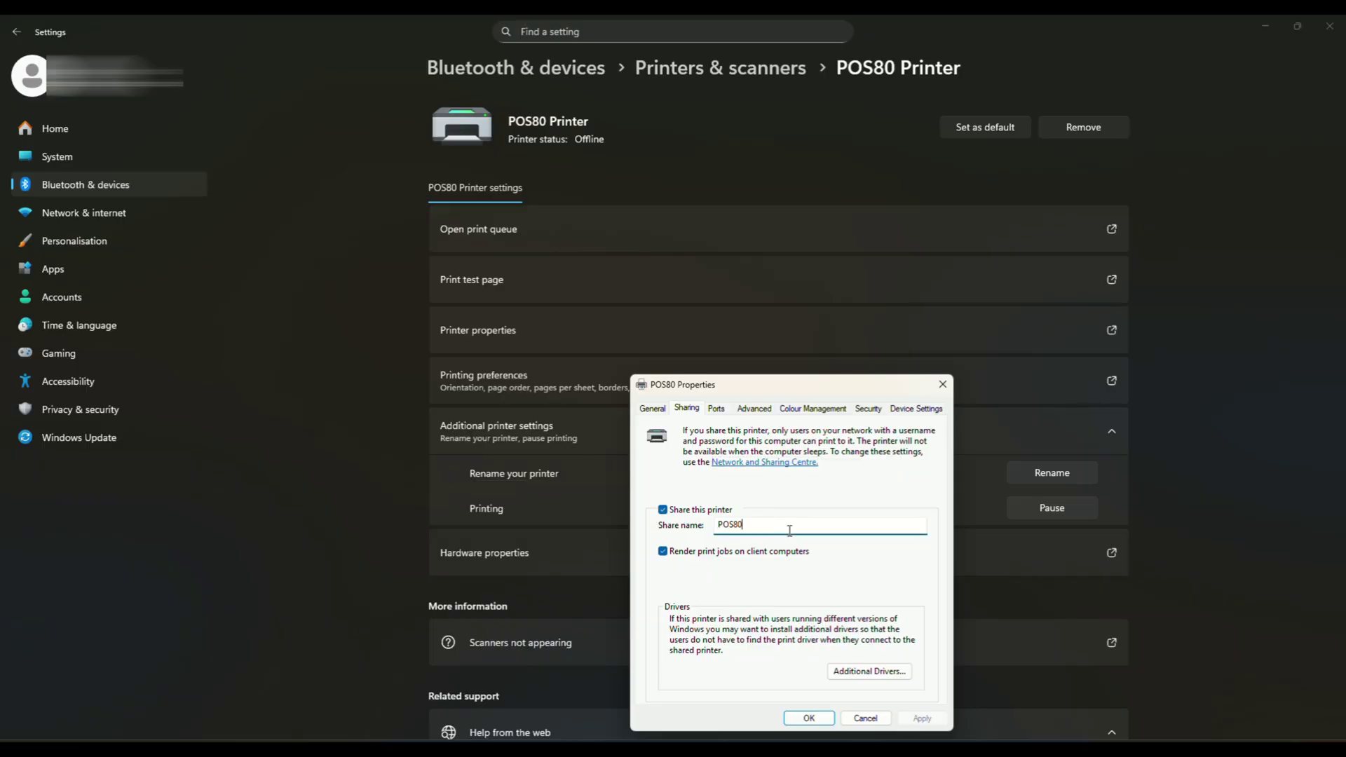
click(925, 719)
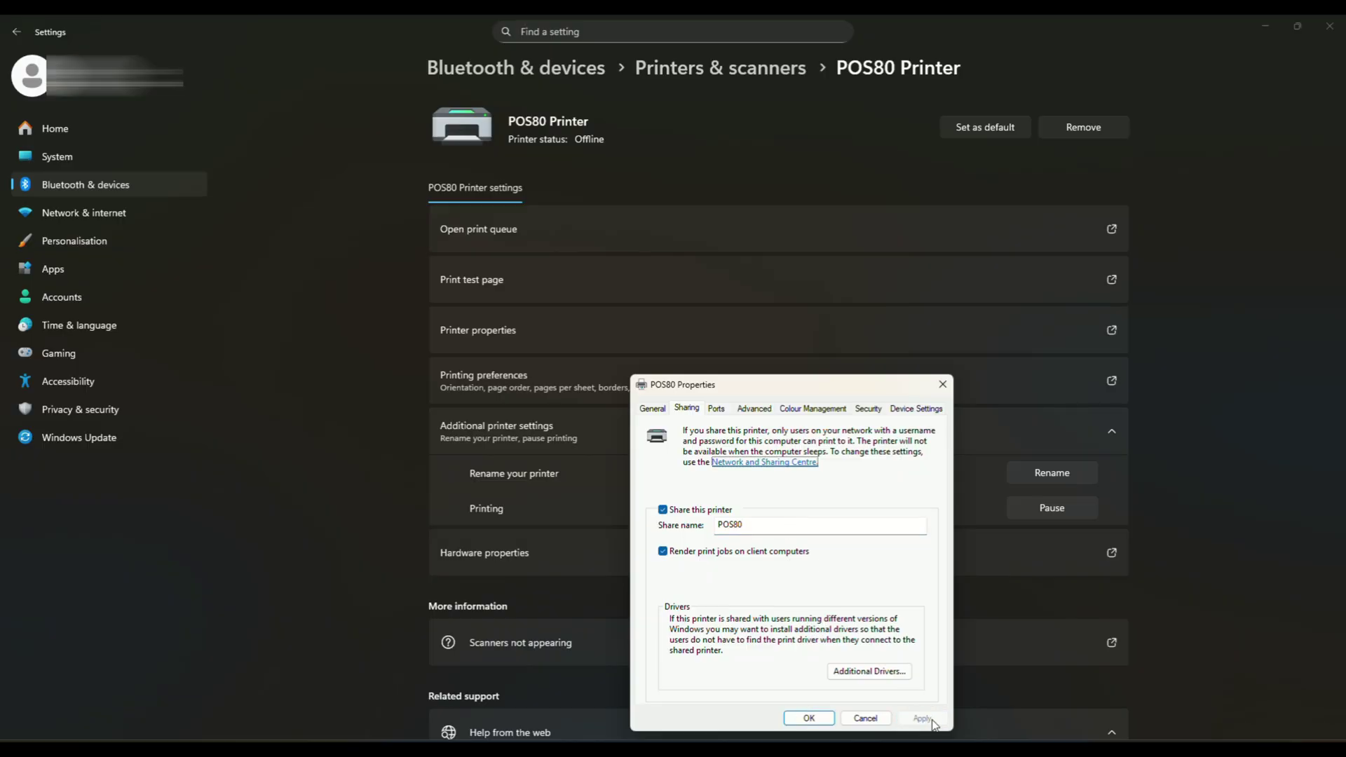
click(809, 719)
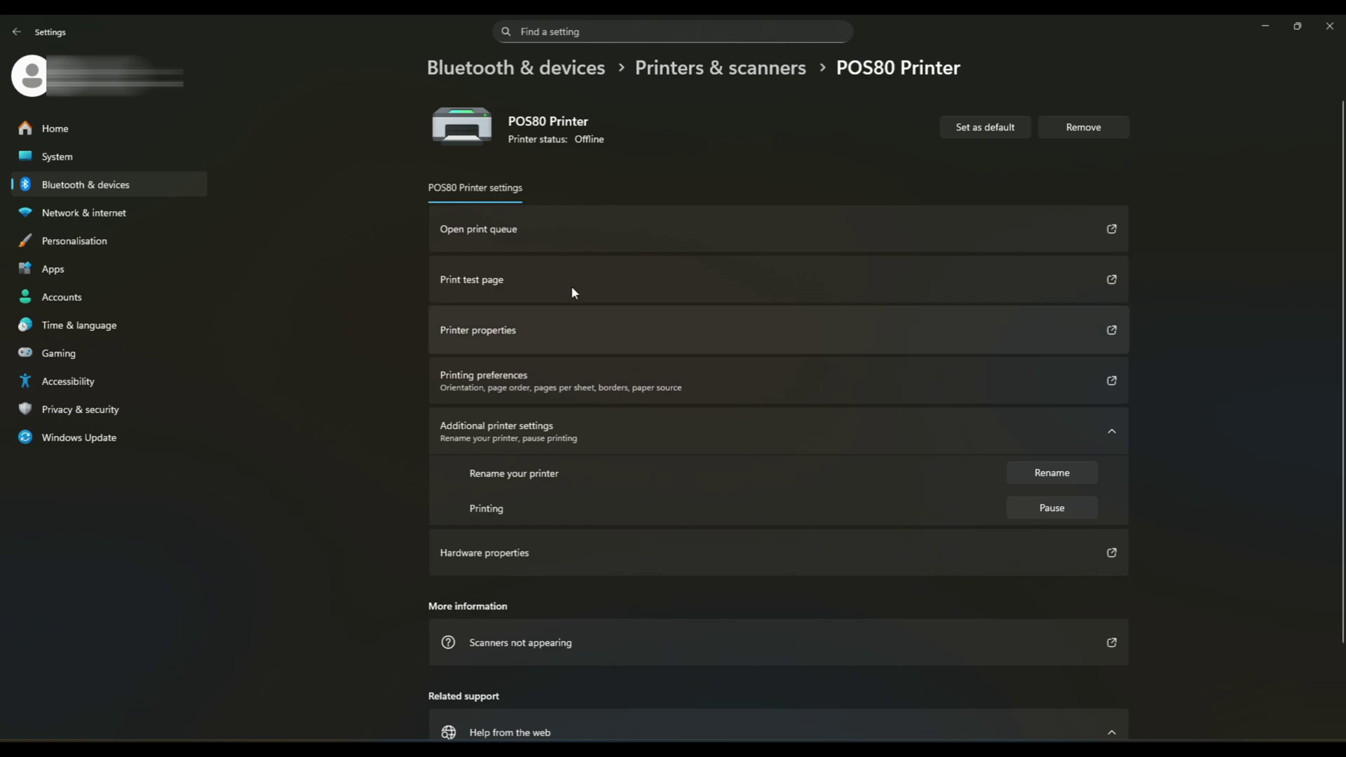
click(761, 75)
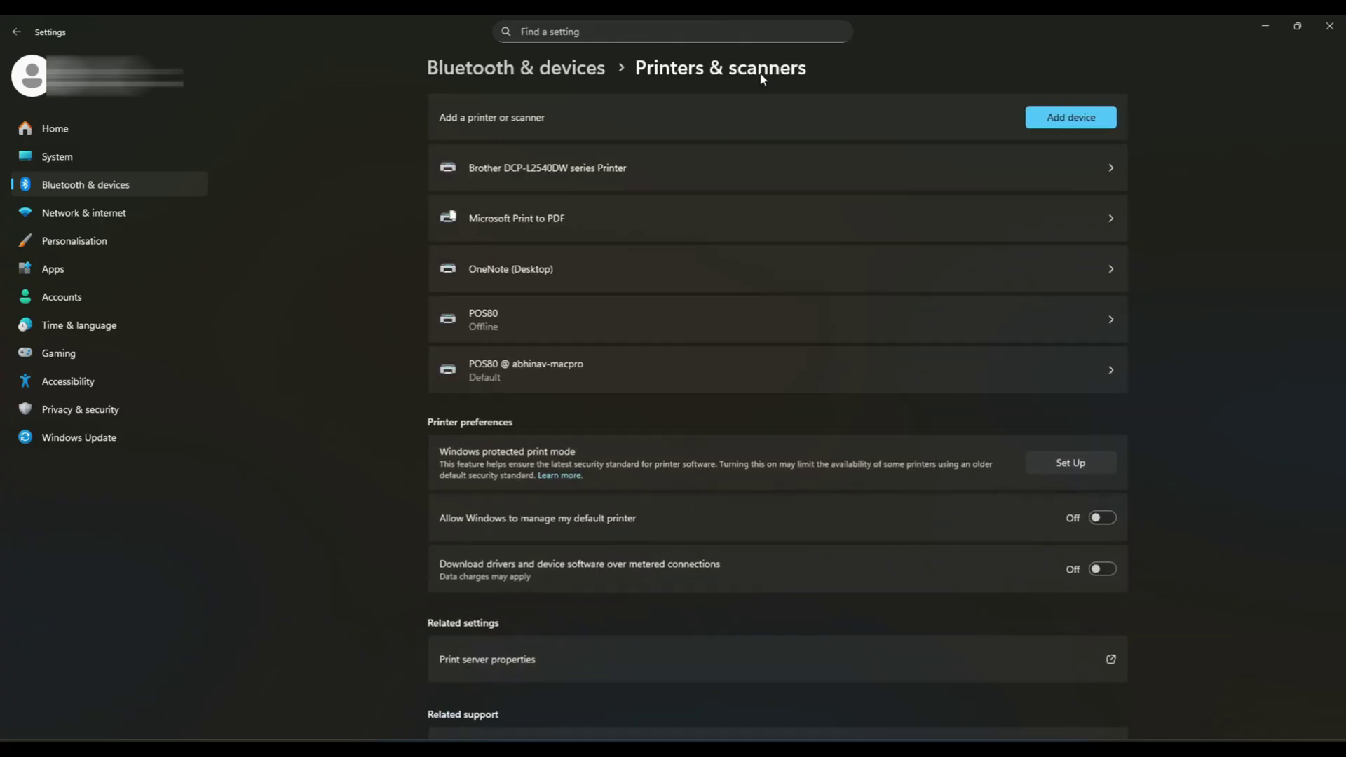
click(511, 314)
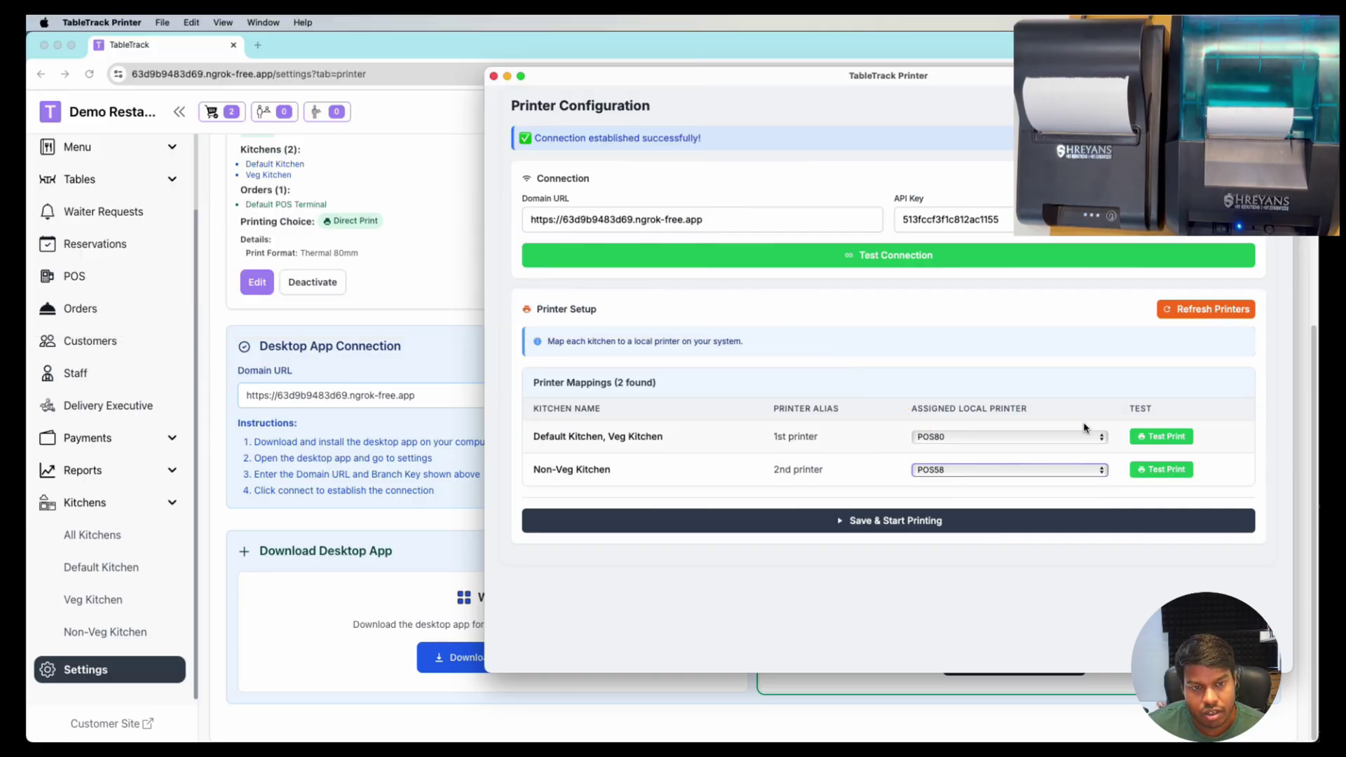
Send test prints to POS80 and POS58, then save the mappings and start printing
click(1155, 439)
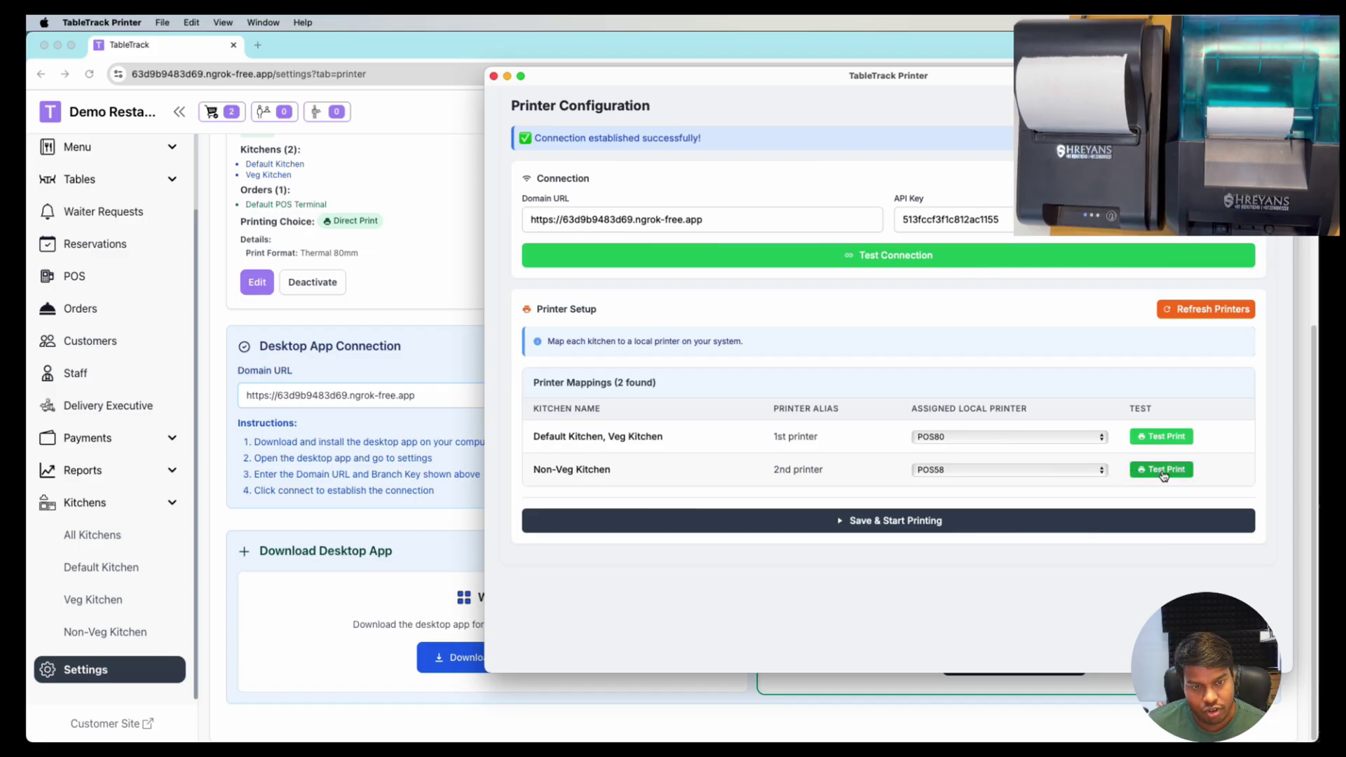
click(1163, 472)
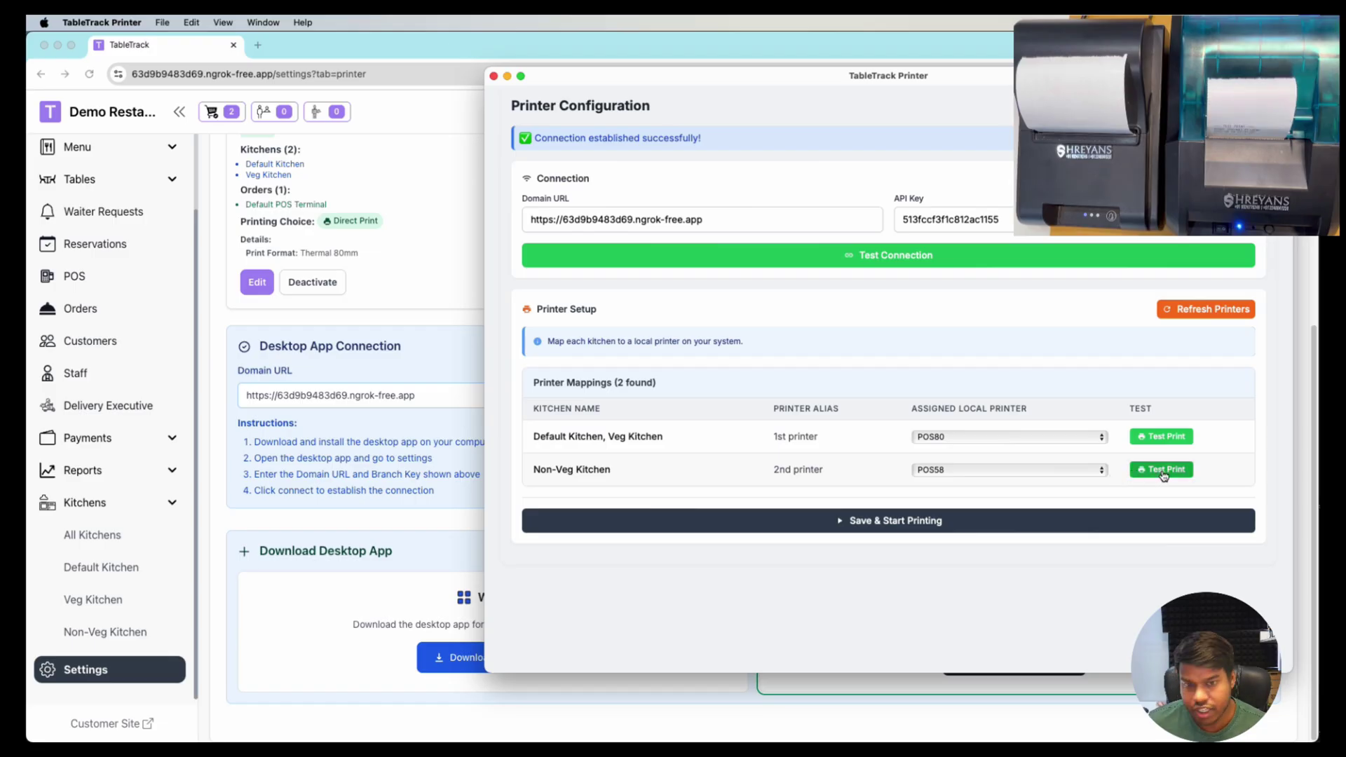
click(884, 526)
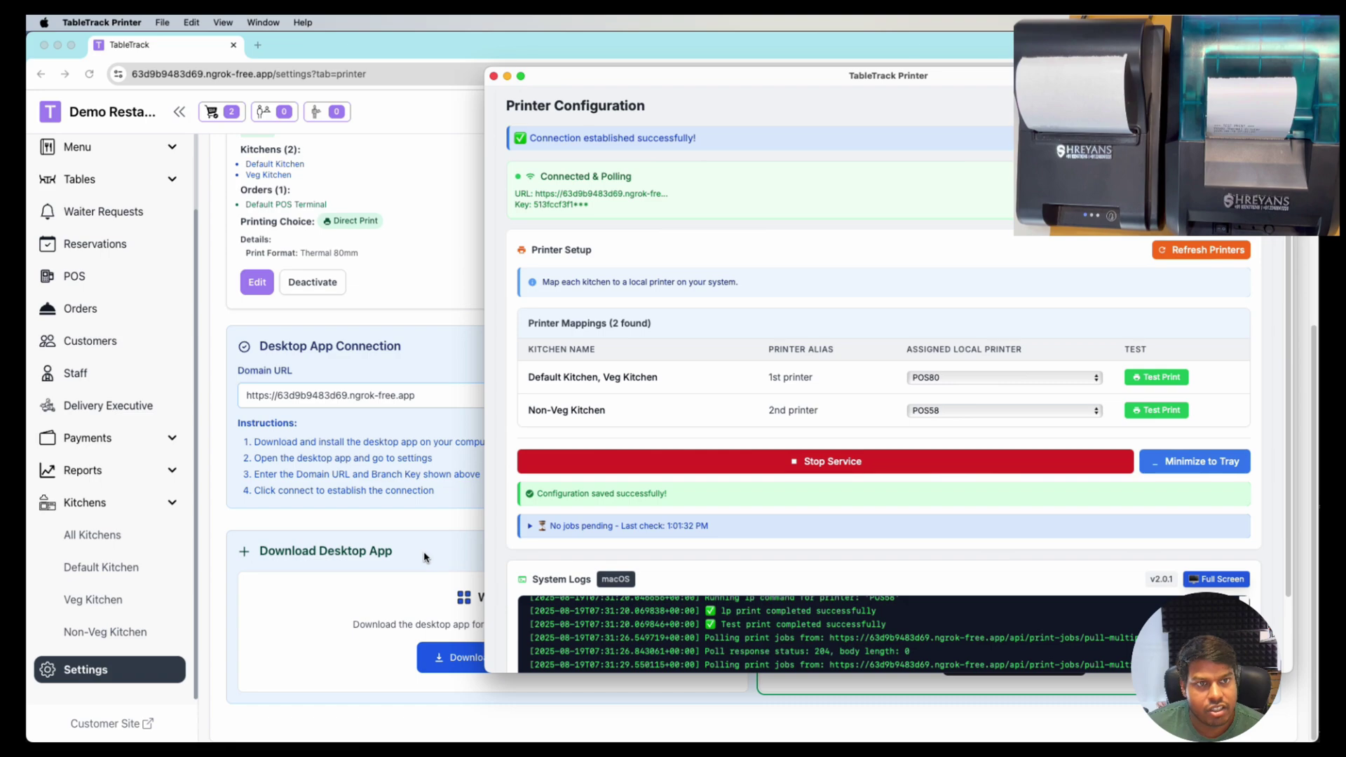
Print a Veg Kitchen KOT, then view the Non-Veg, Veg and Default Kitchen KOT lists
click(372, 495)
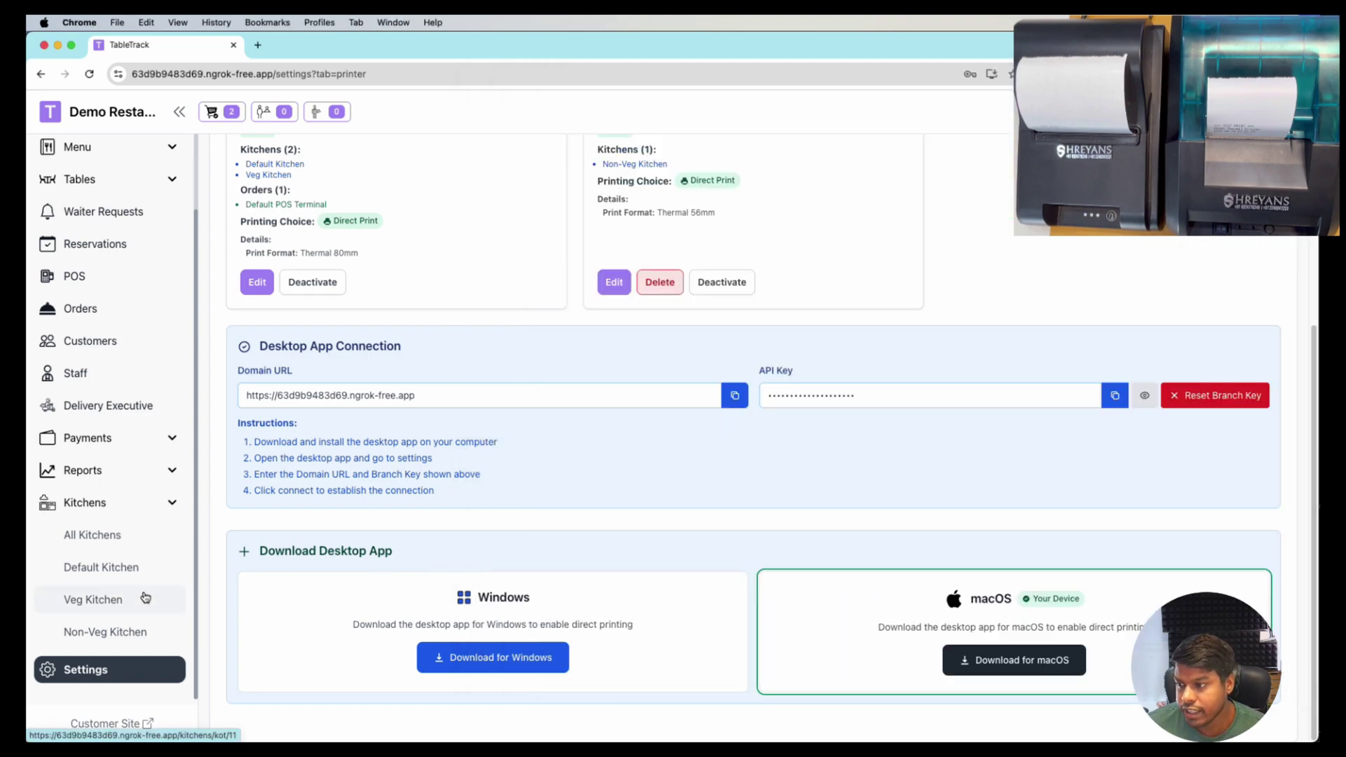
click(113, 601)
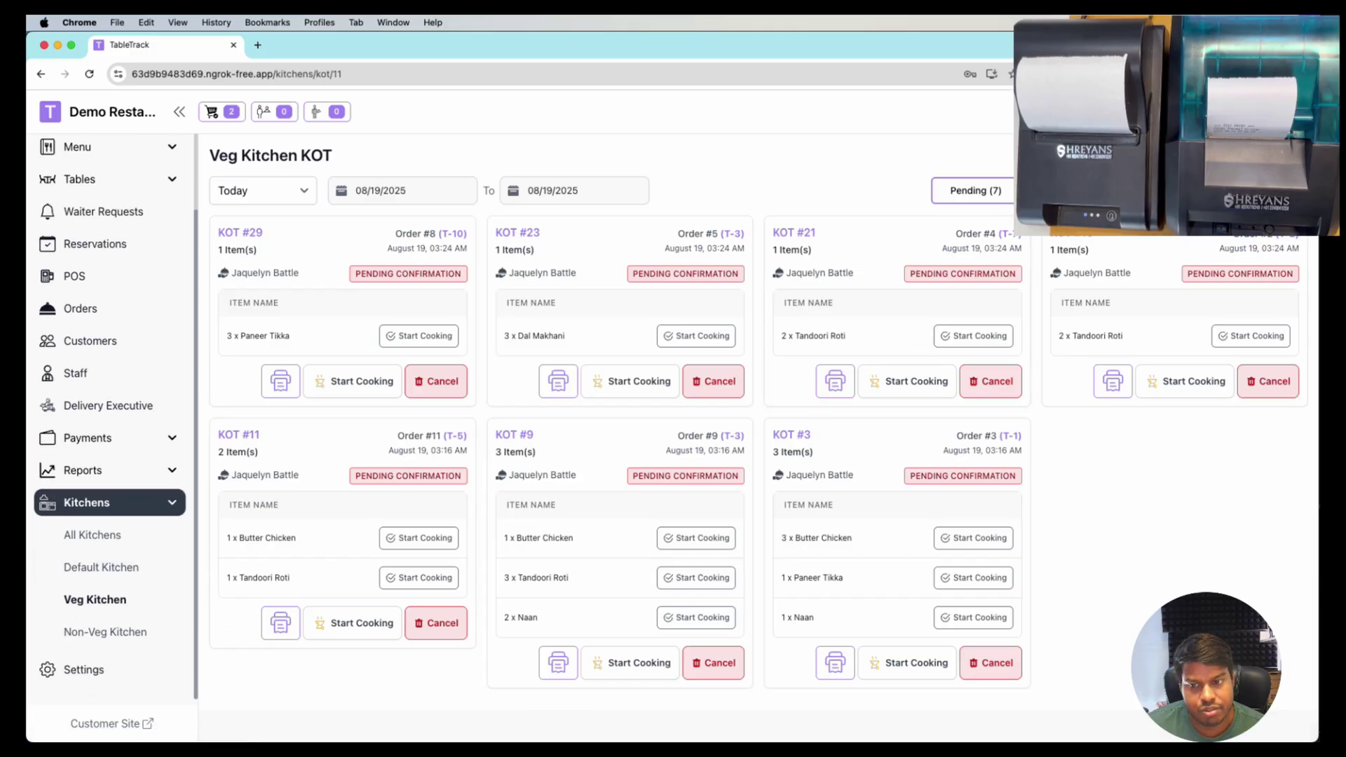
click(558, 666)
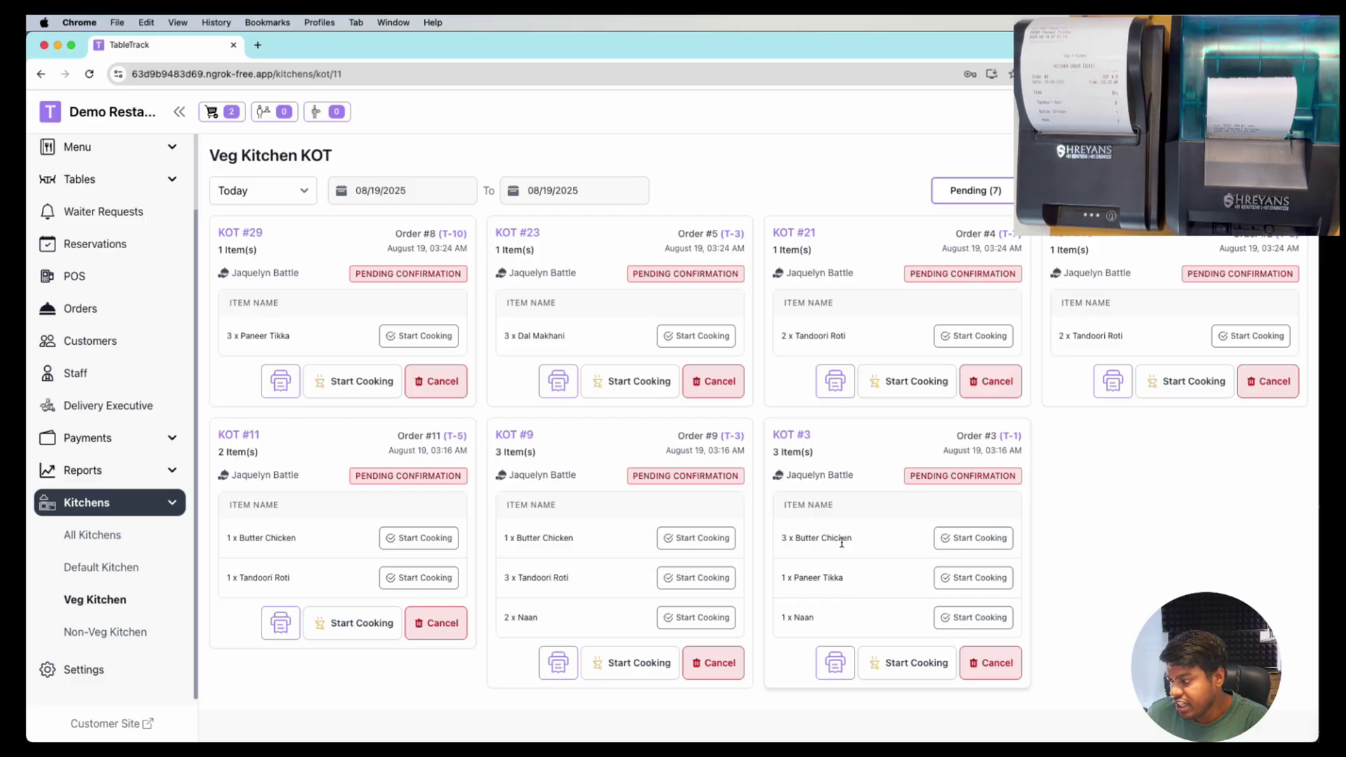
click(167, 635)
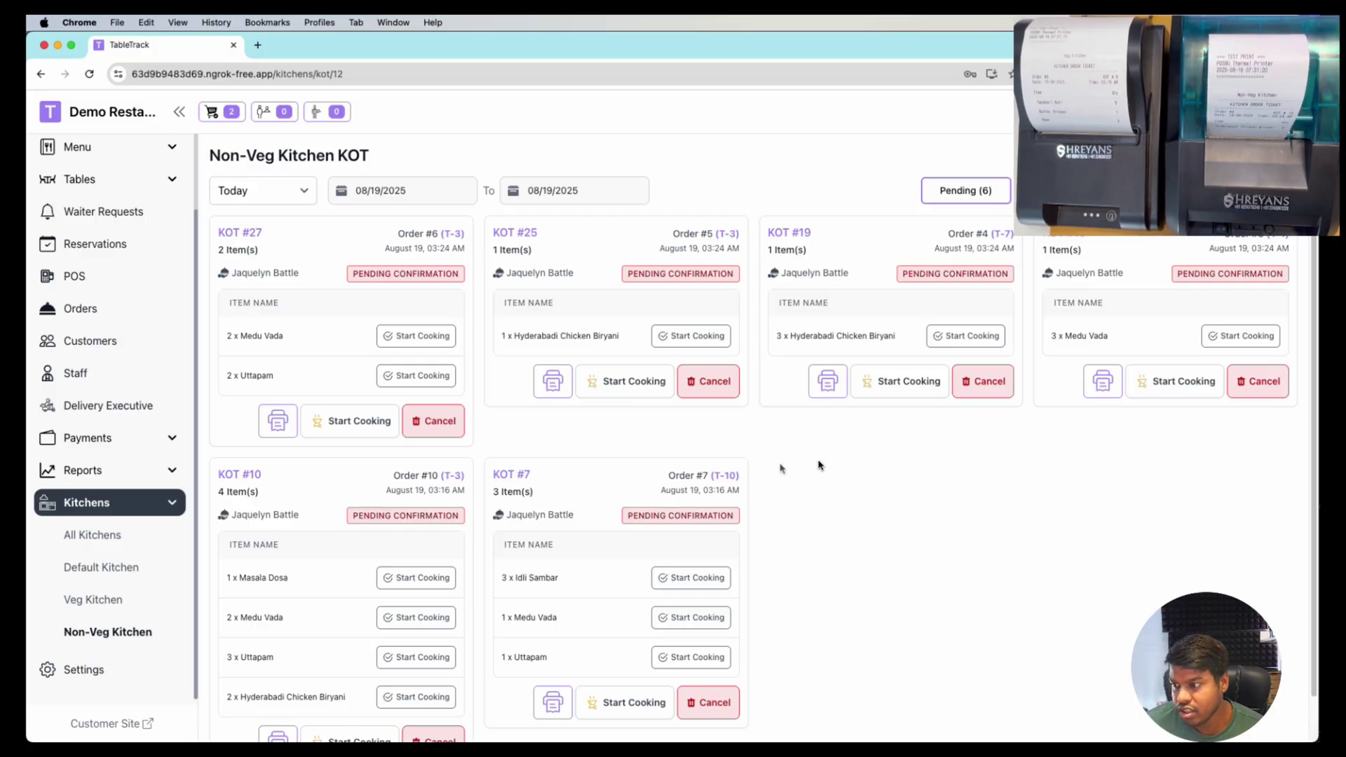
click(120, 600)
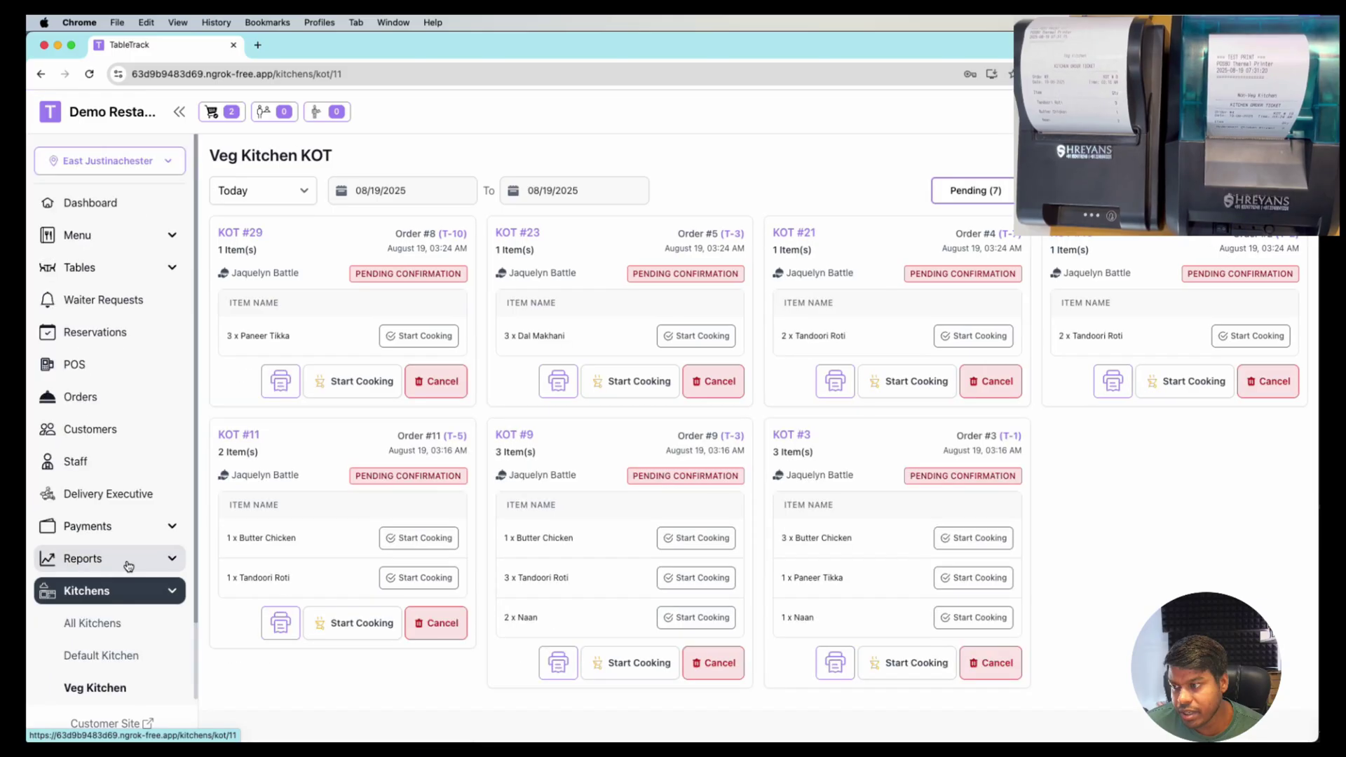
click(112, 568)
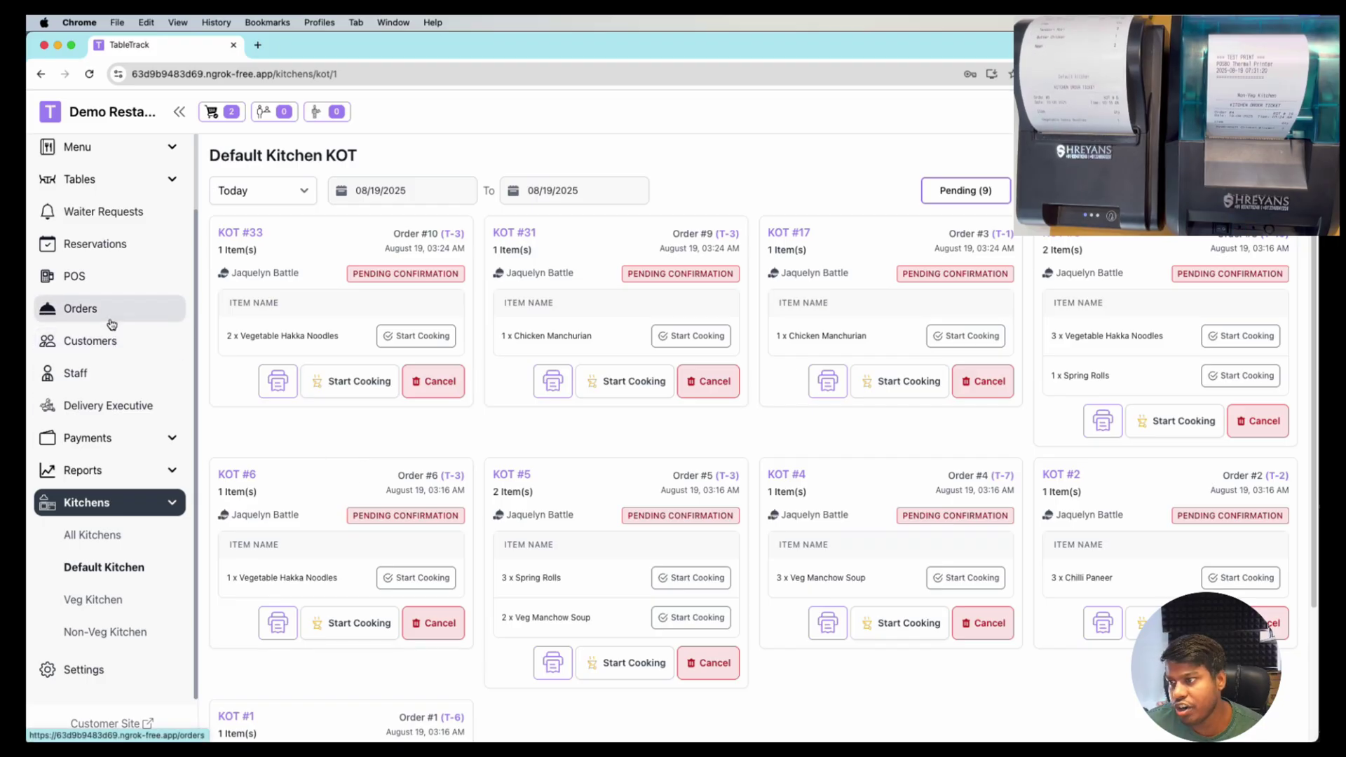
Print the bill for Order #11, then go to the POS screen
click(90, 310)
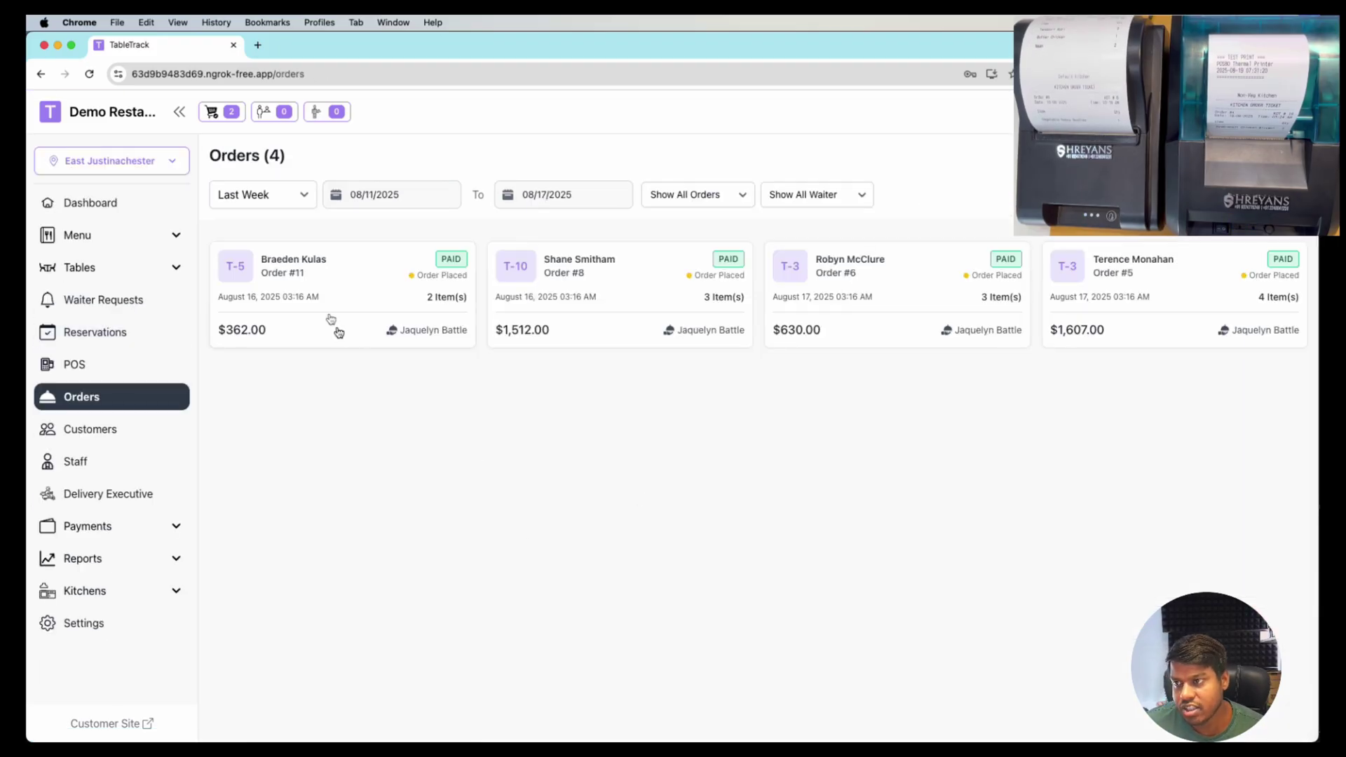
click(329, 318)
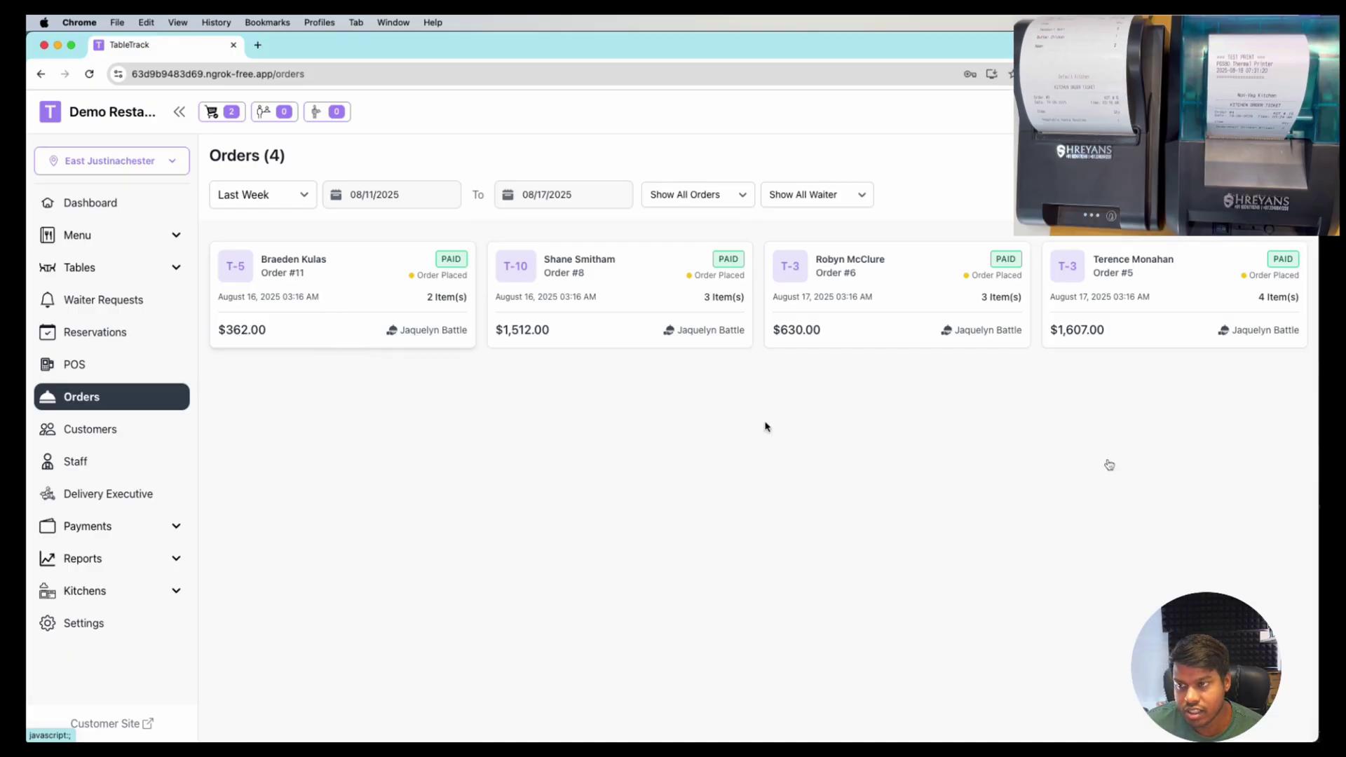
click(948, 596)
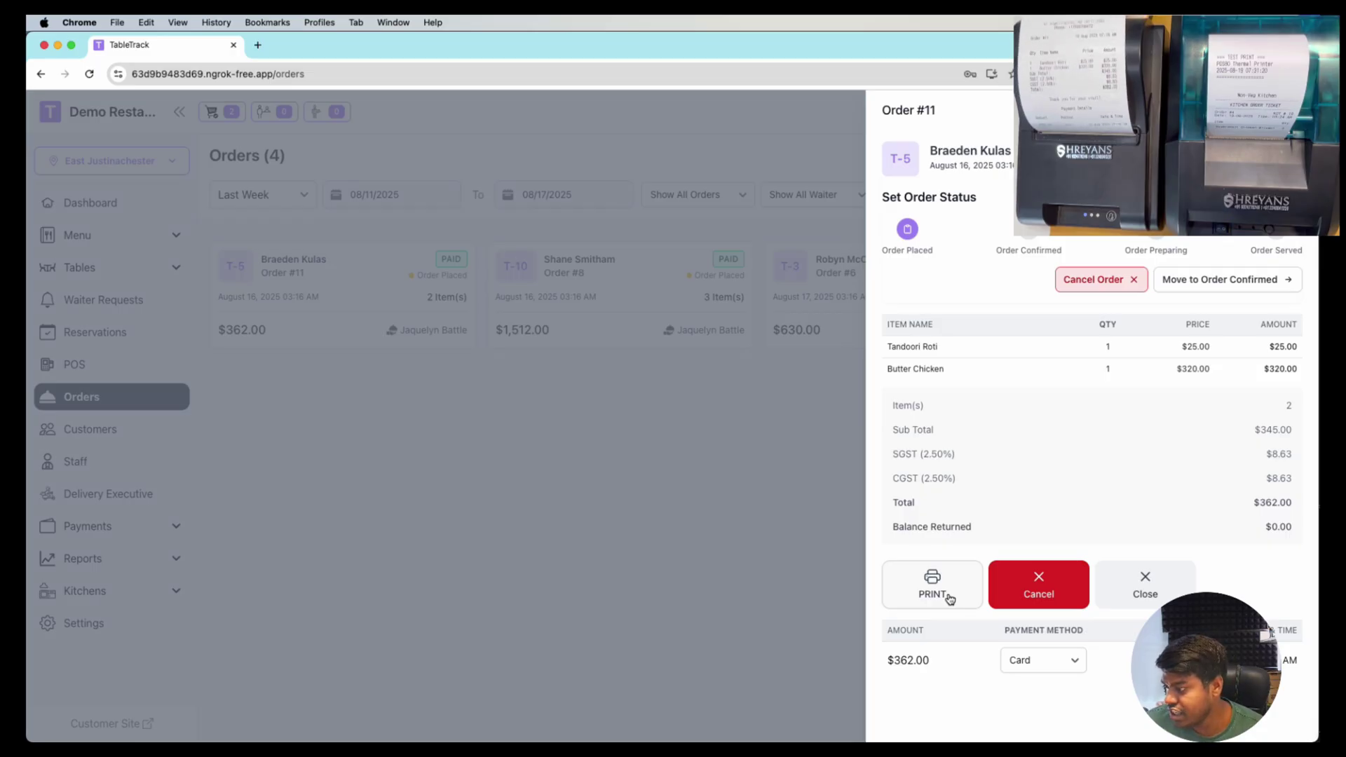
click(770, 546)
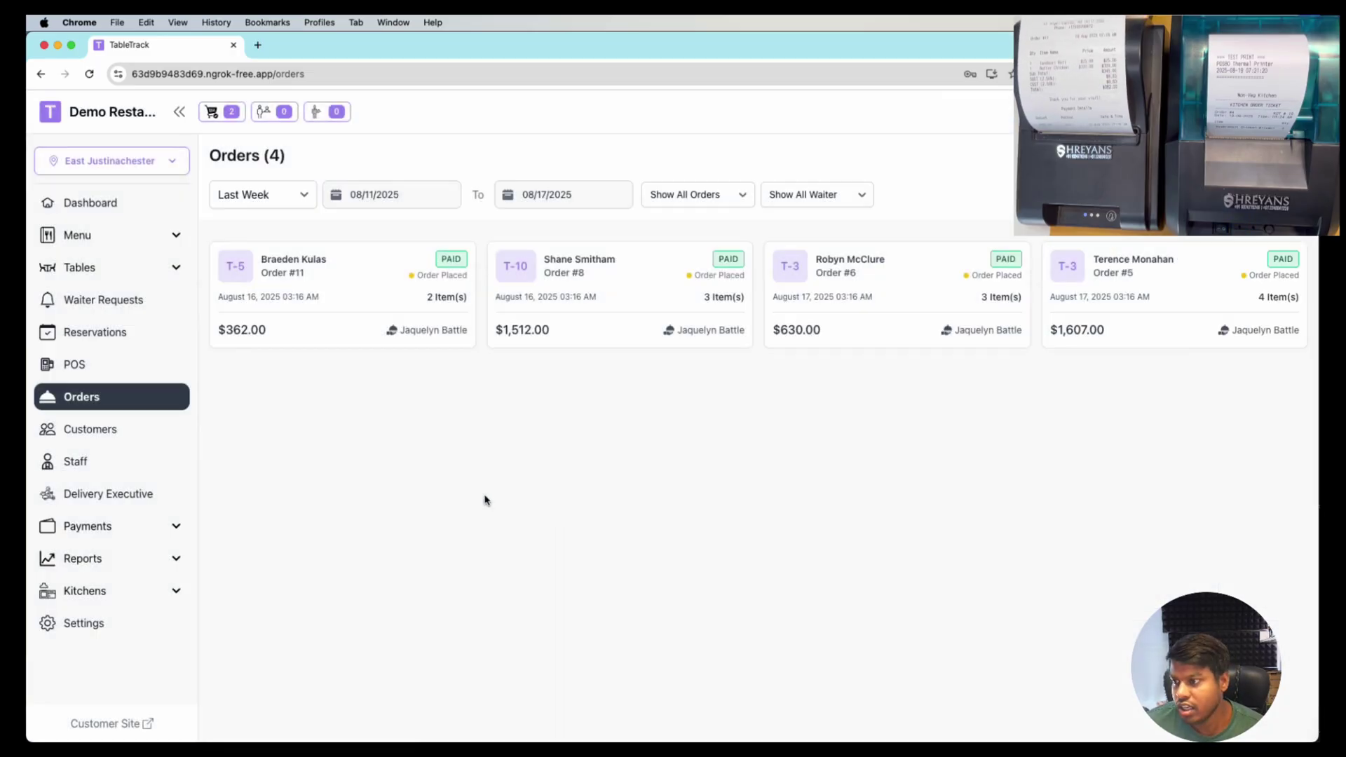
click(133, 592)
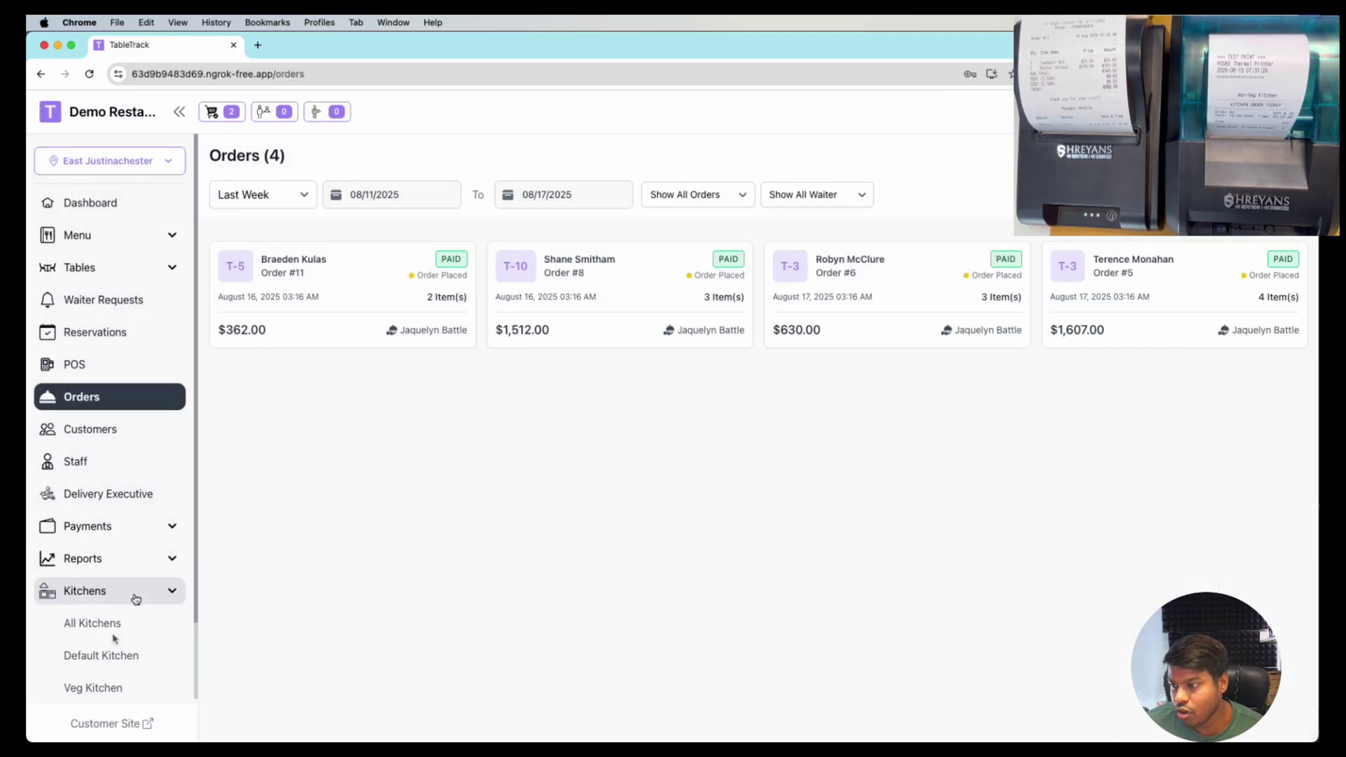
click(127, 366)
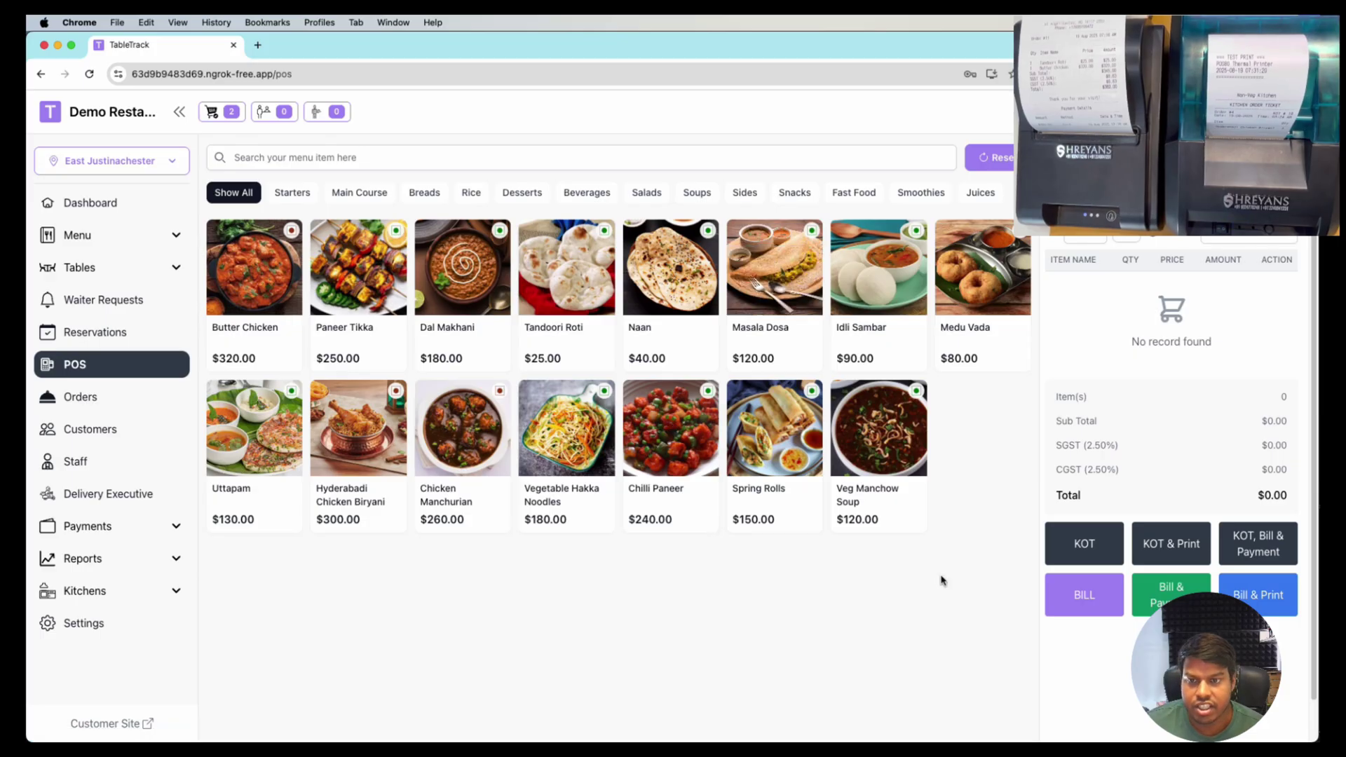
From All Kitchens, review the menu items assigned to Non-Veg Kitchen and one other kitchen
click(80, 590)
scroll(91, 568, down, 3)
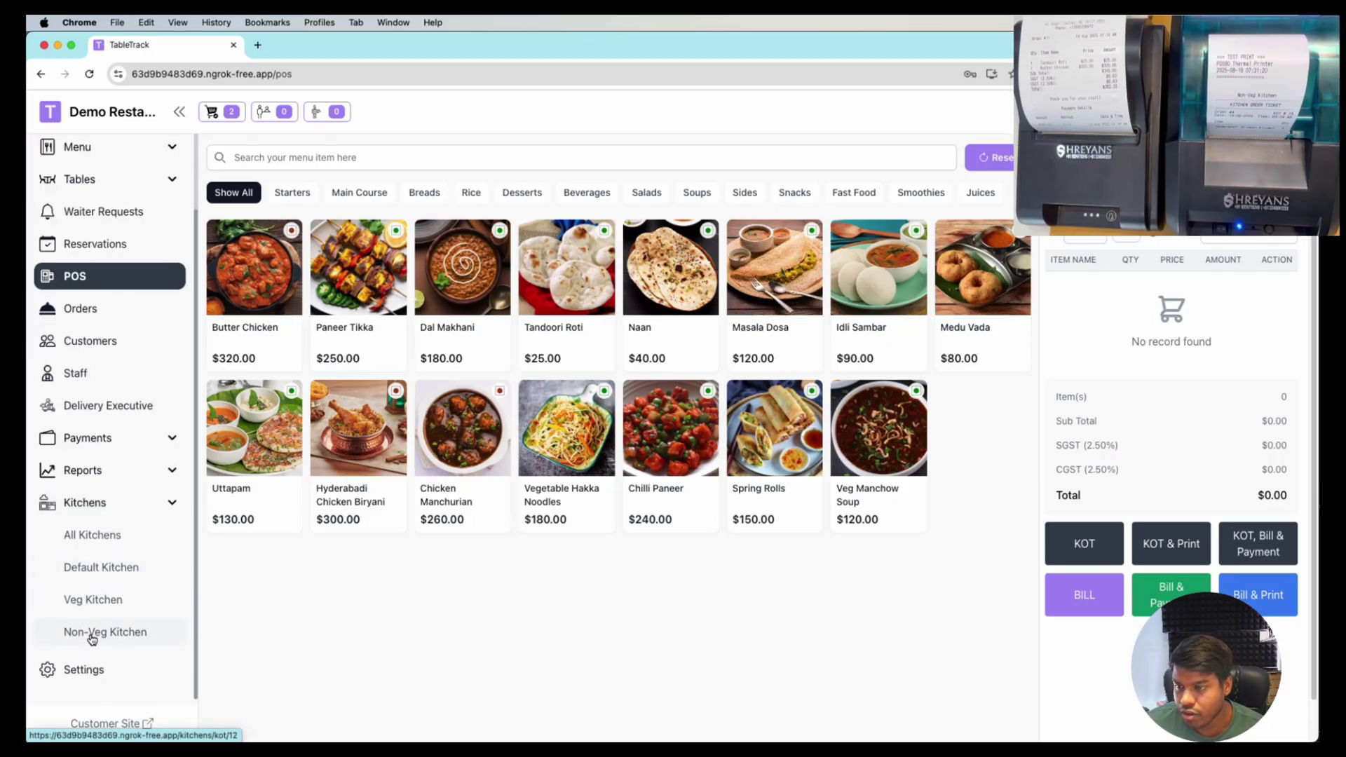
click(95, 633)
click(74, 534)
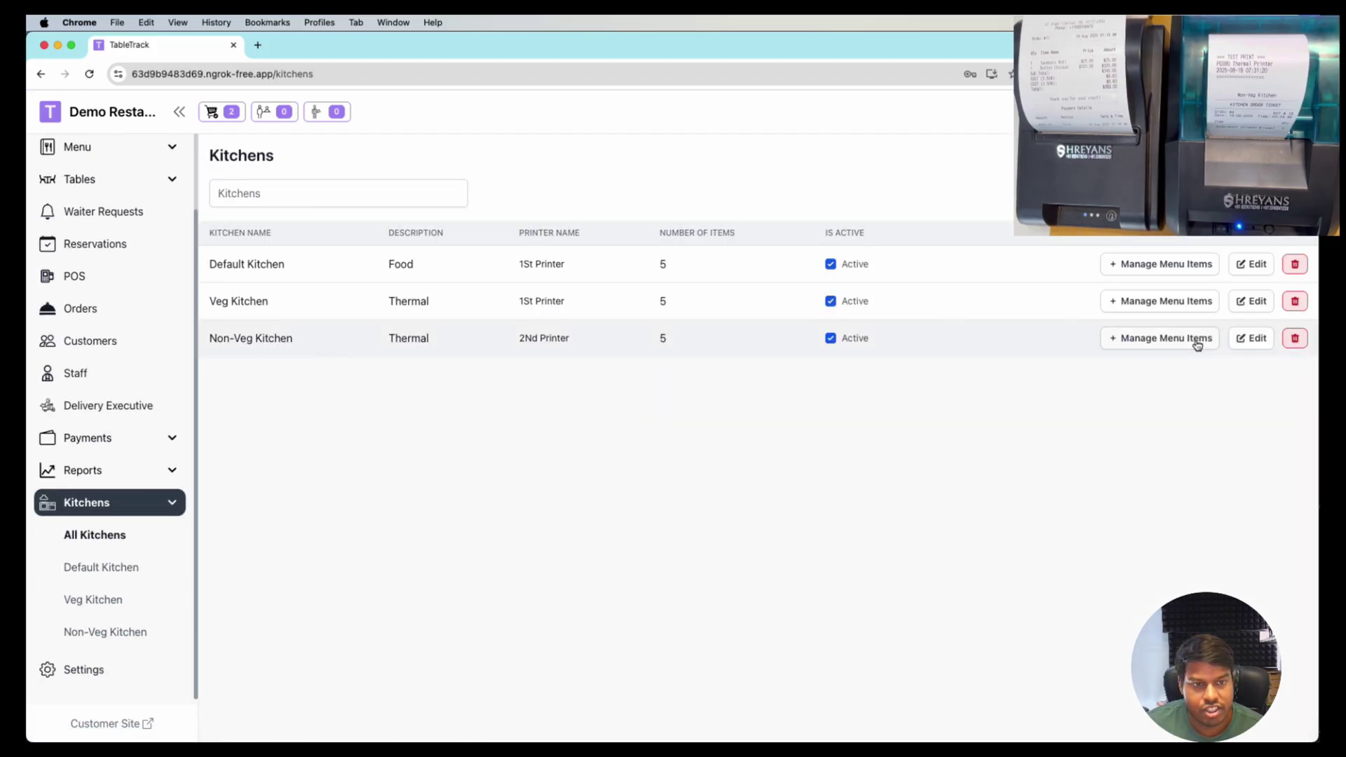
click(1198, 342)
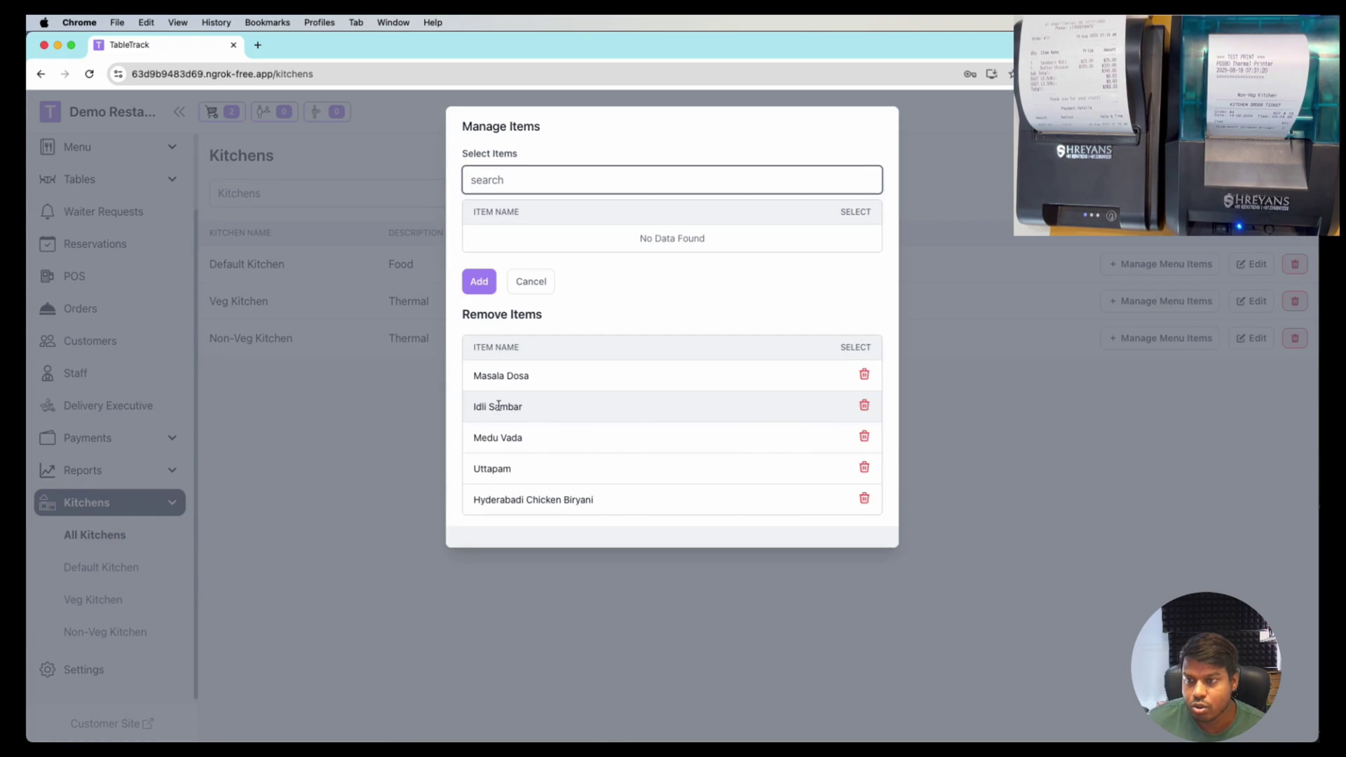
drag(472, 501, 601, 499)
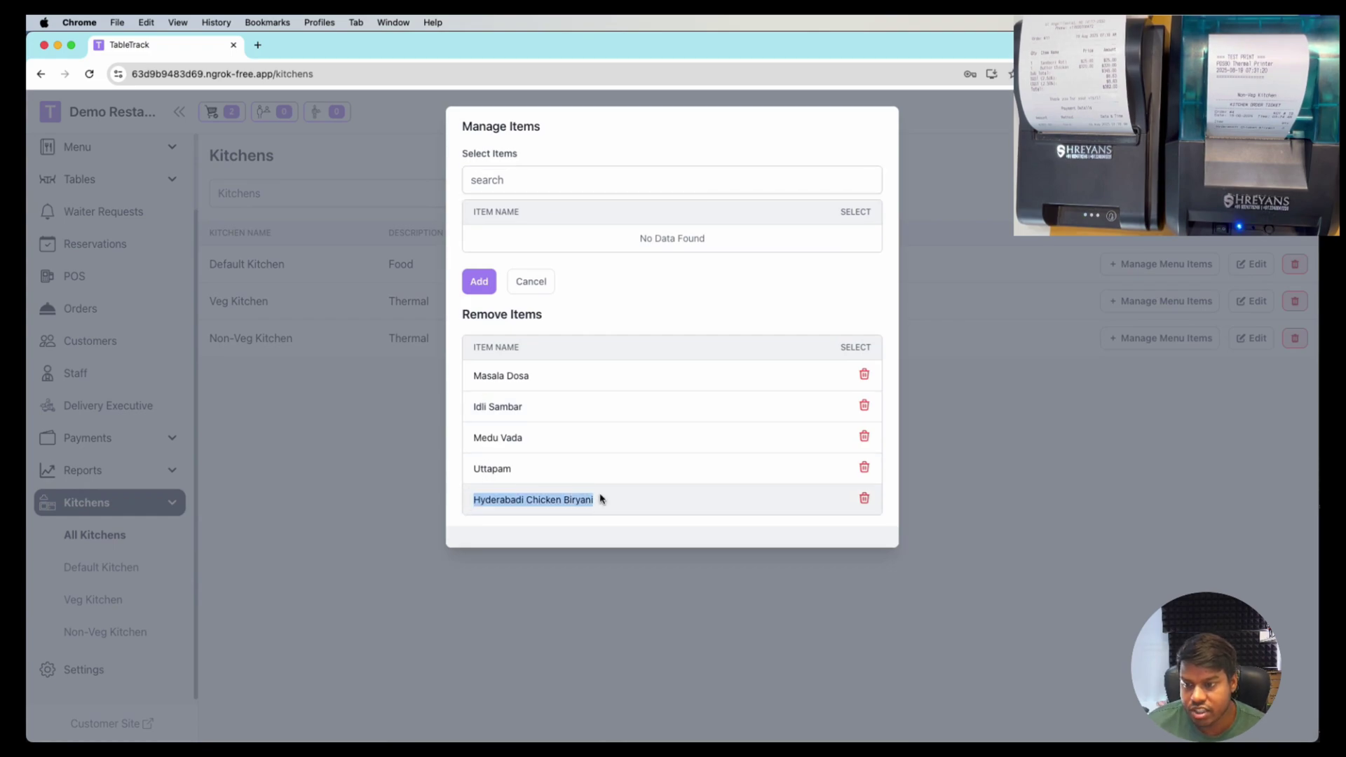
click(426, 481)
click(1150, 302)
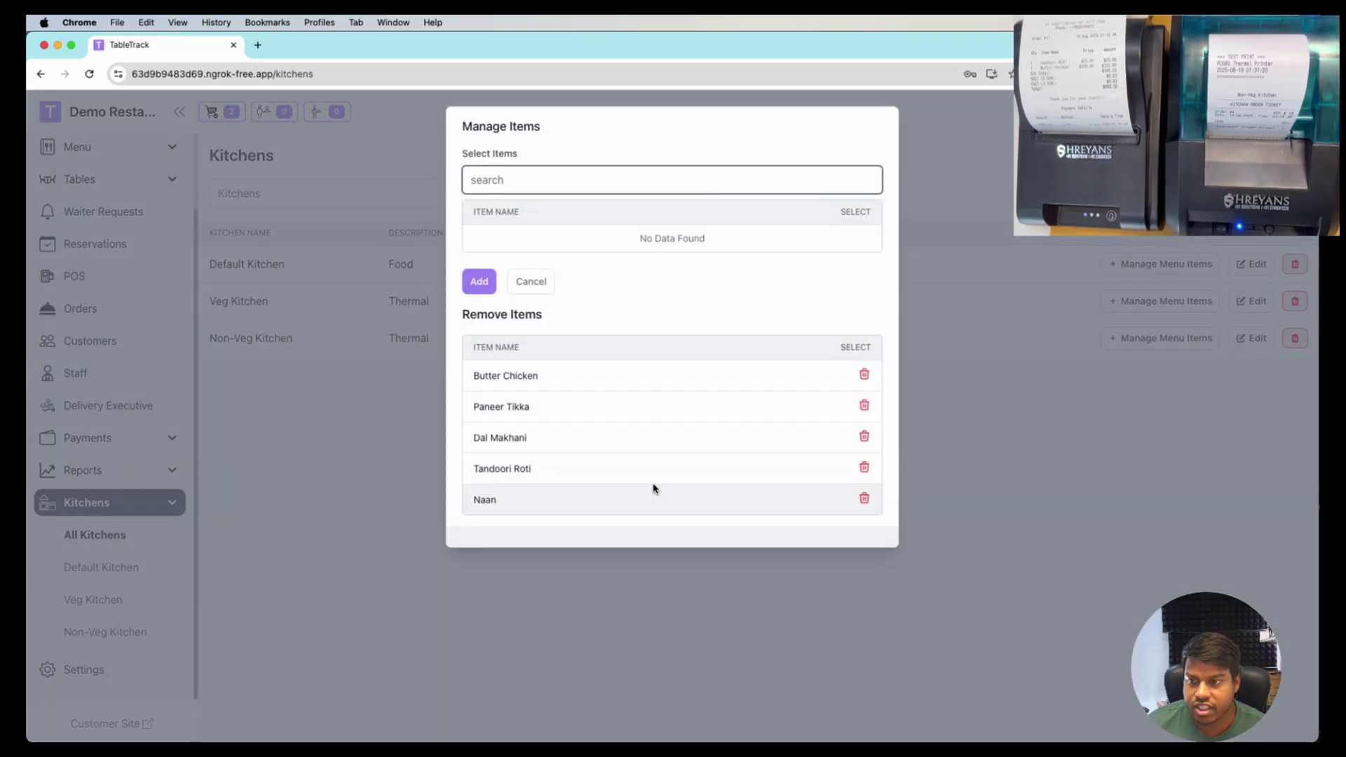
click(421, 431)
From POS, print a KOT for Paneer Tikka (no extras) and Hyderabadi Chicken Biryani, $577.50
click(125, 277)
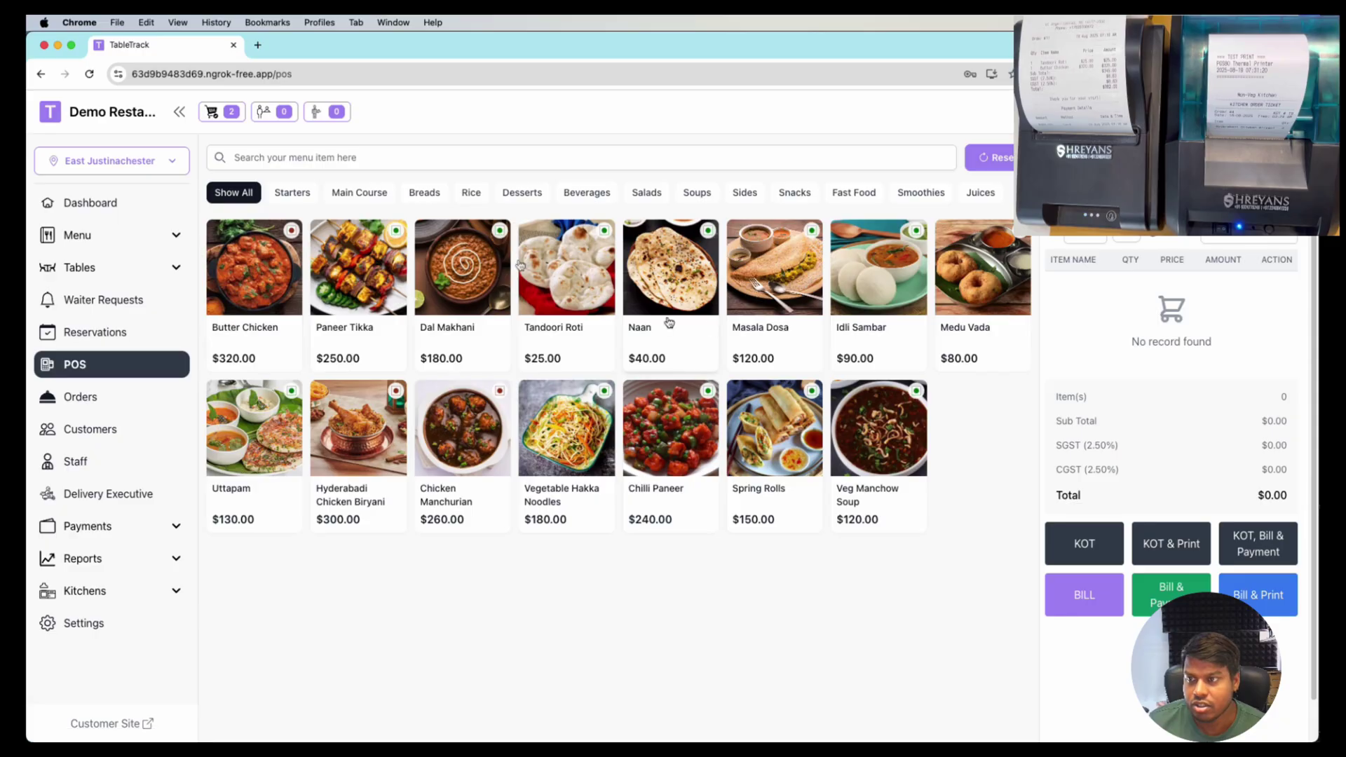
click(354, 320)
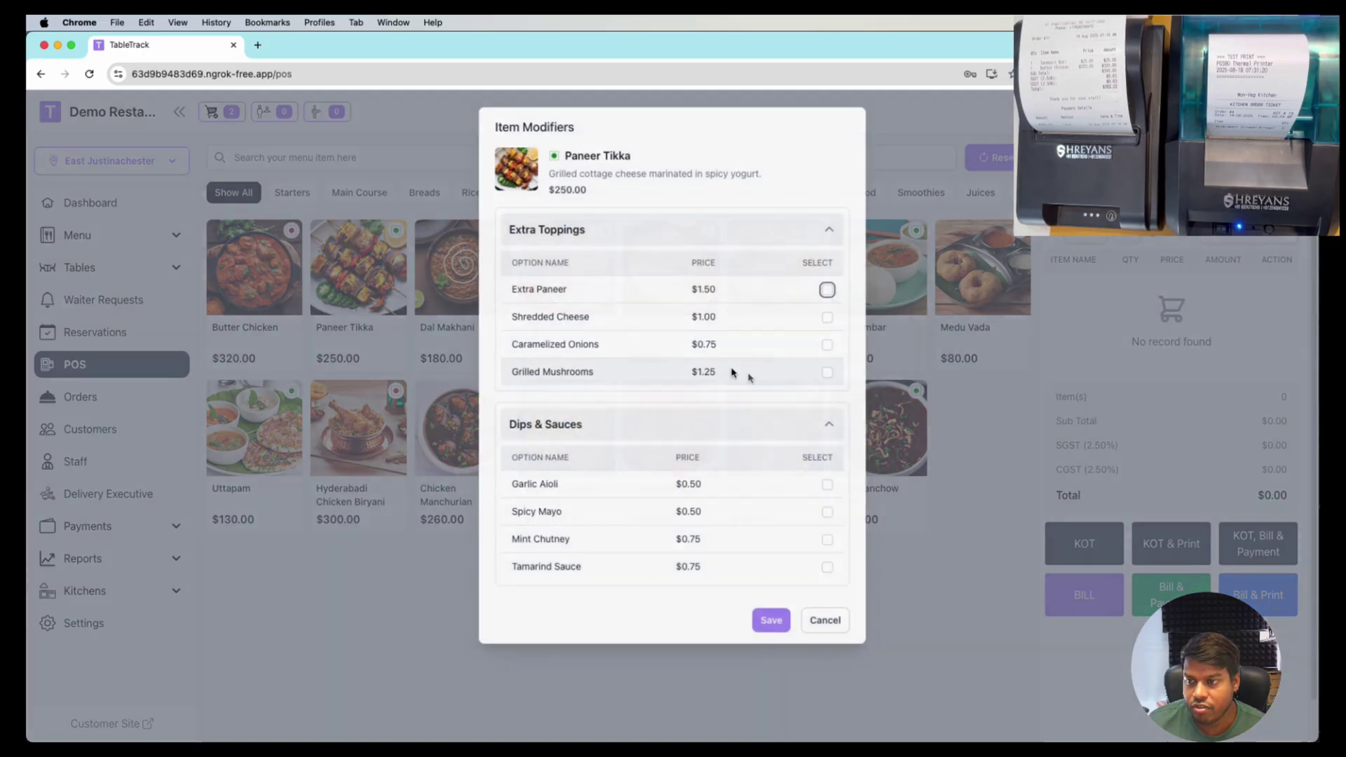
click(771, 620)
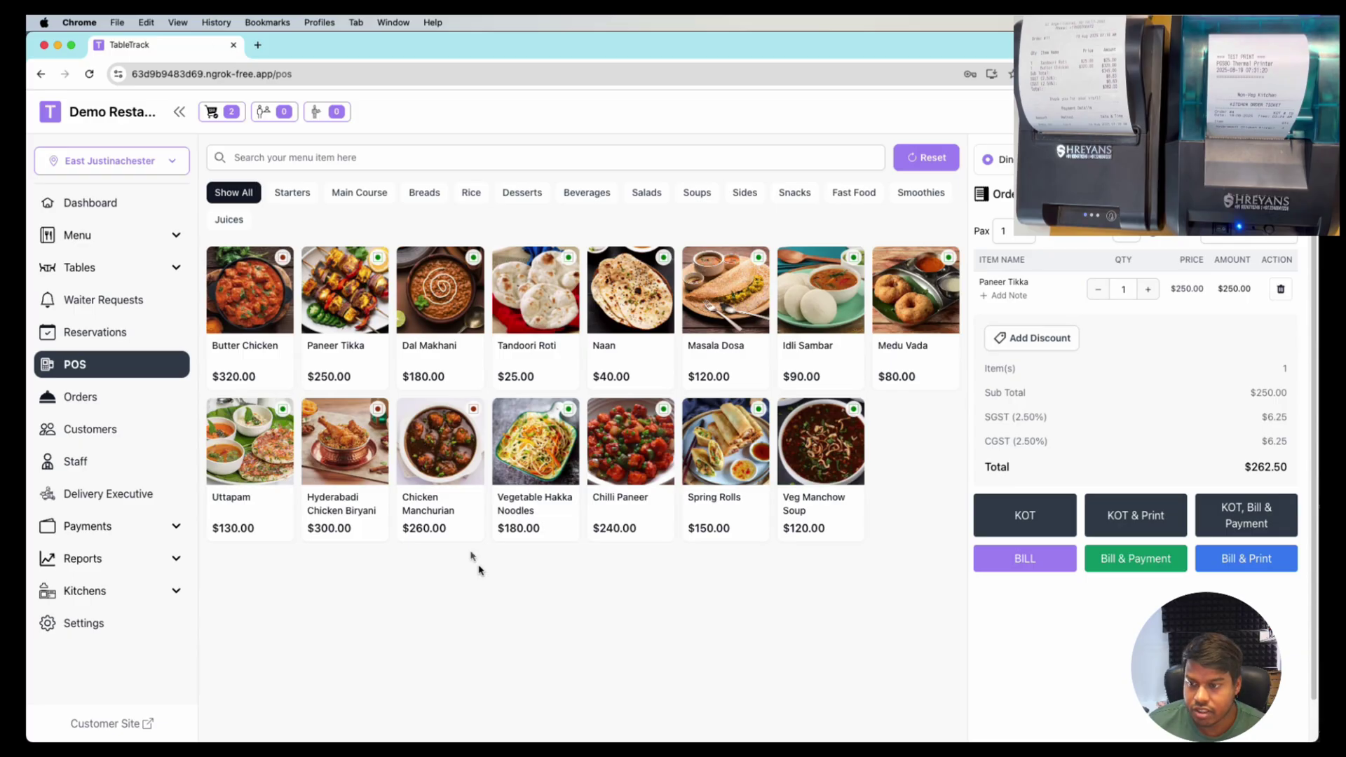
click(365, 501)
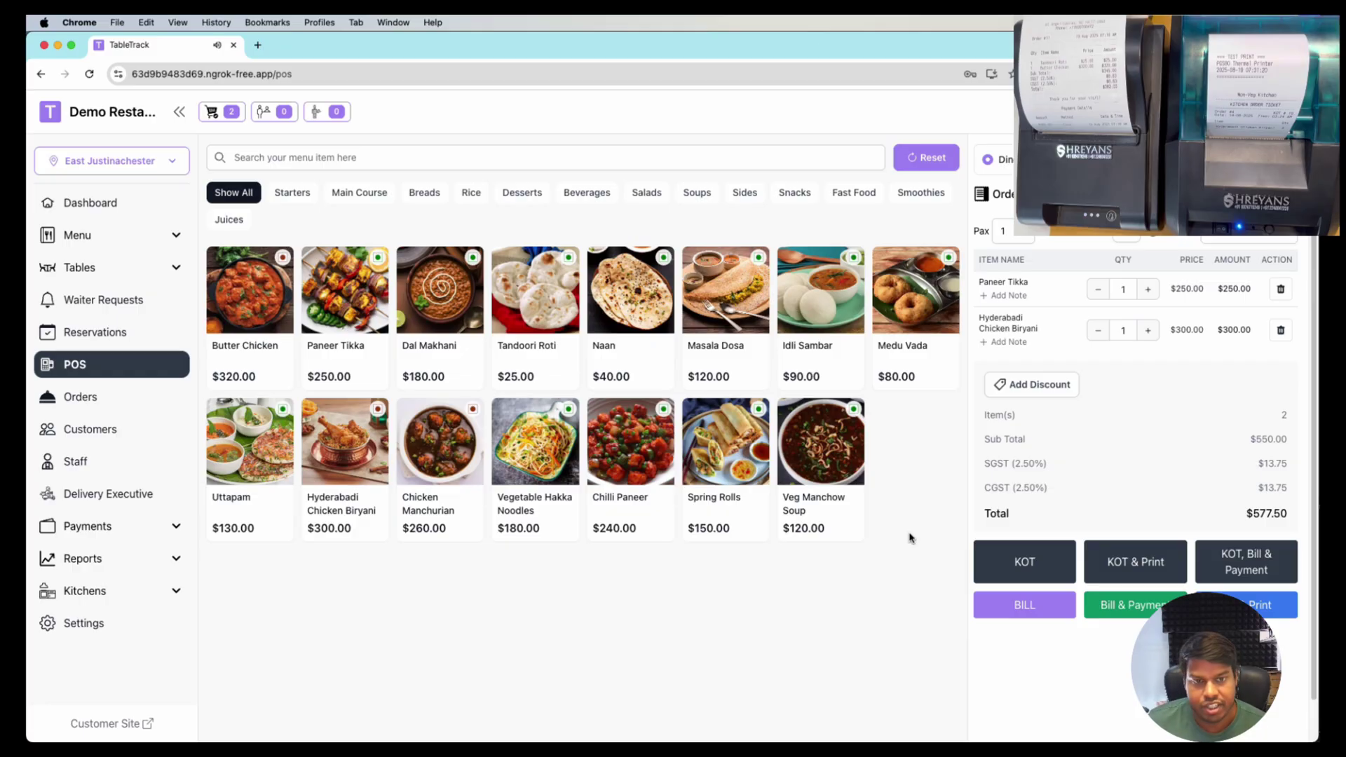
click(1141, 580)
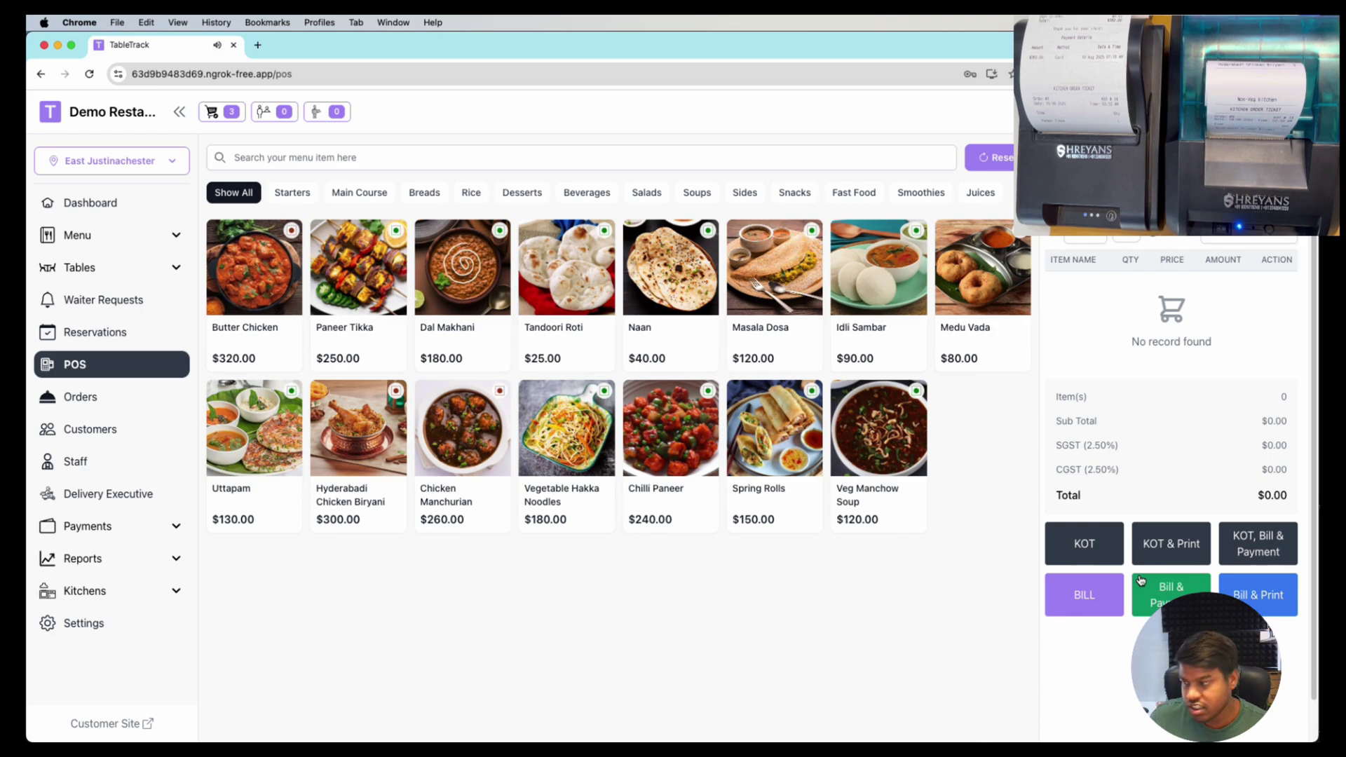
Dismiss the empty-cart error, then add Paneer Tikka with no extras to a new POS order
click(1266, 559)
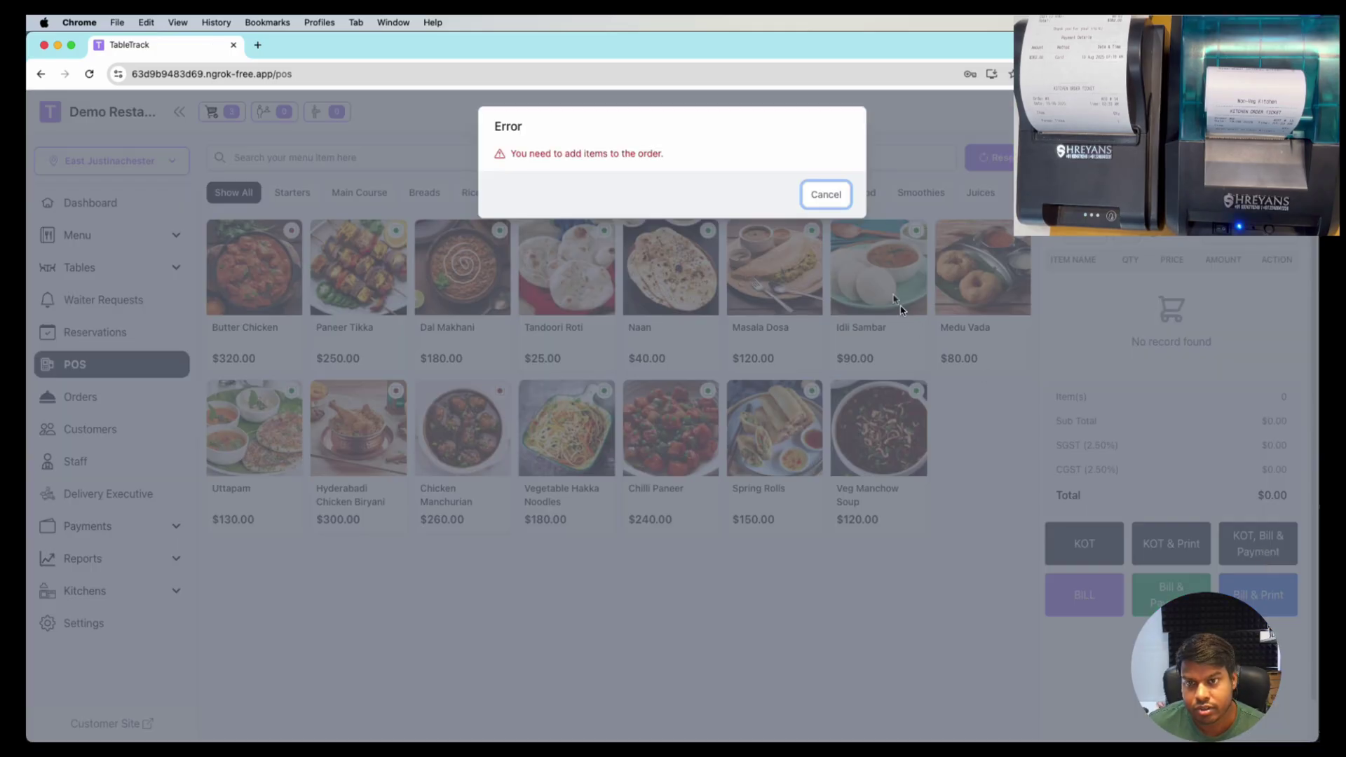
click(830, 196)
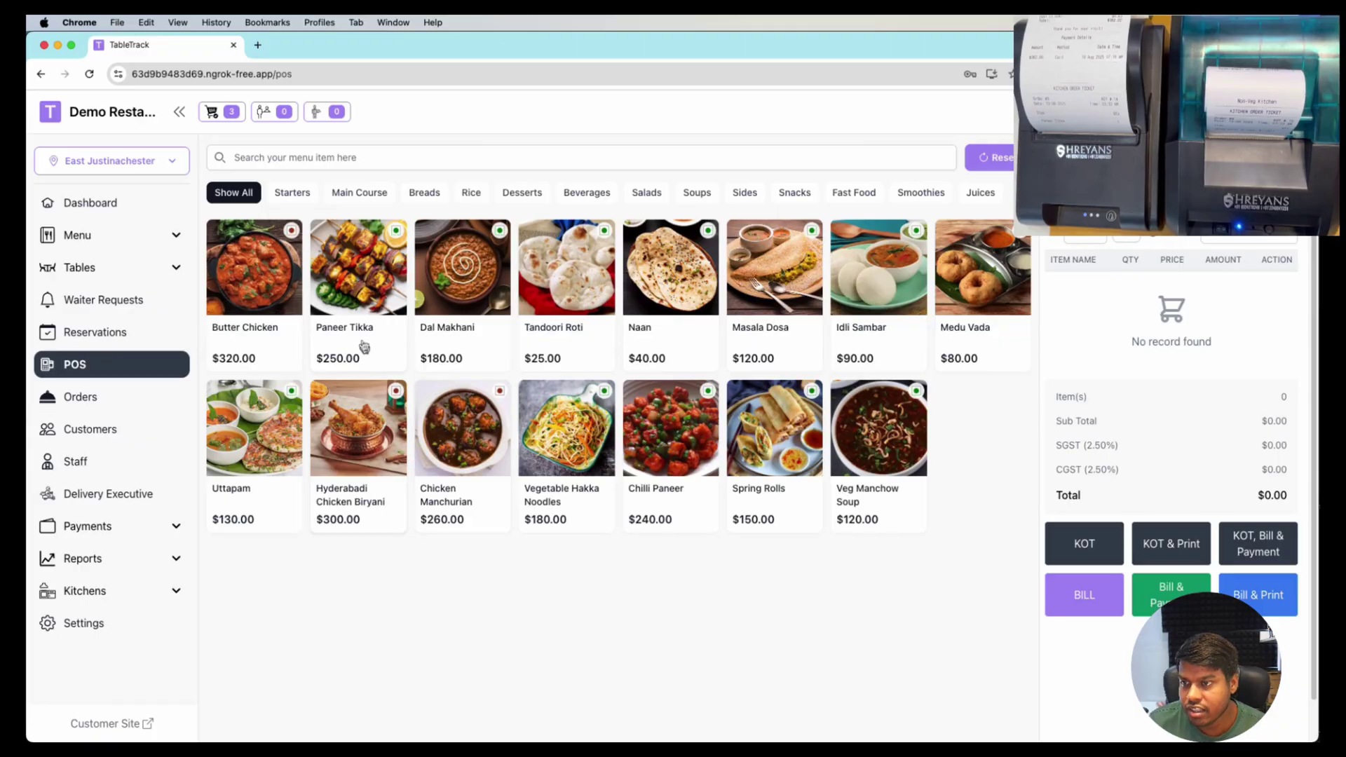
click(363, 345)
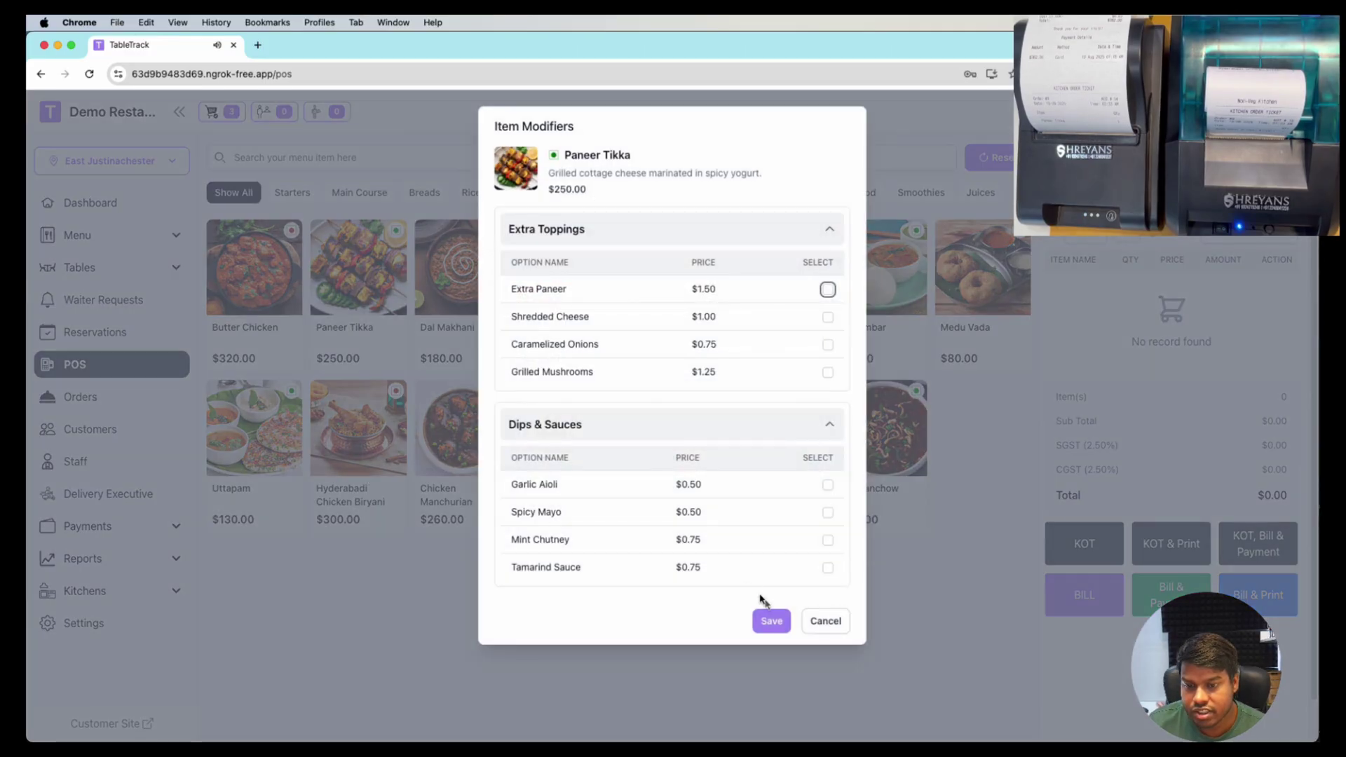
click(771, 620)
Add Hyderabadi Chicken Biryani, place Order #10 ($577.50) with payment cancelled, then open Settings
click(368, 486)
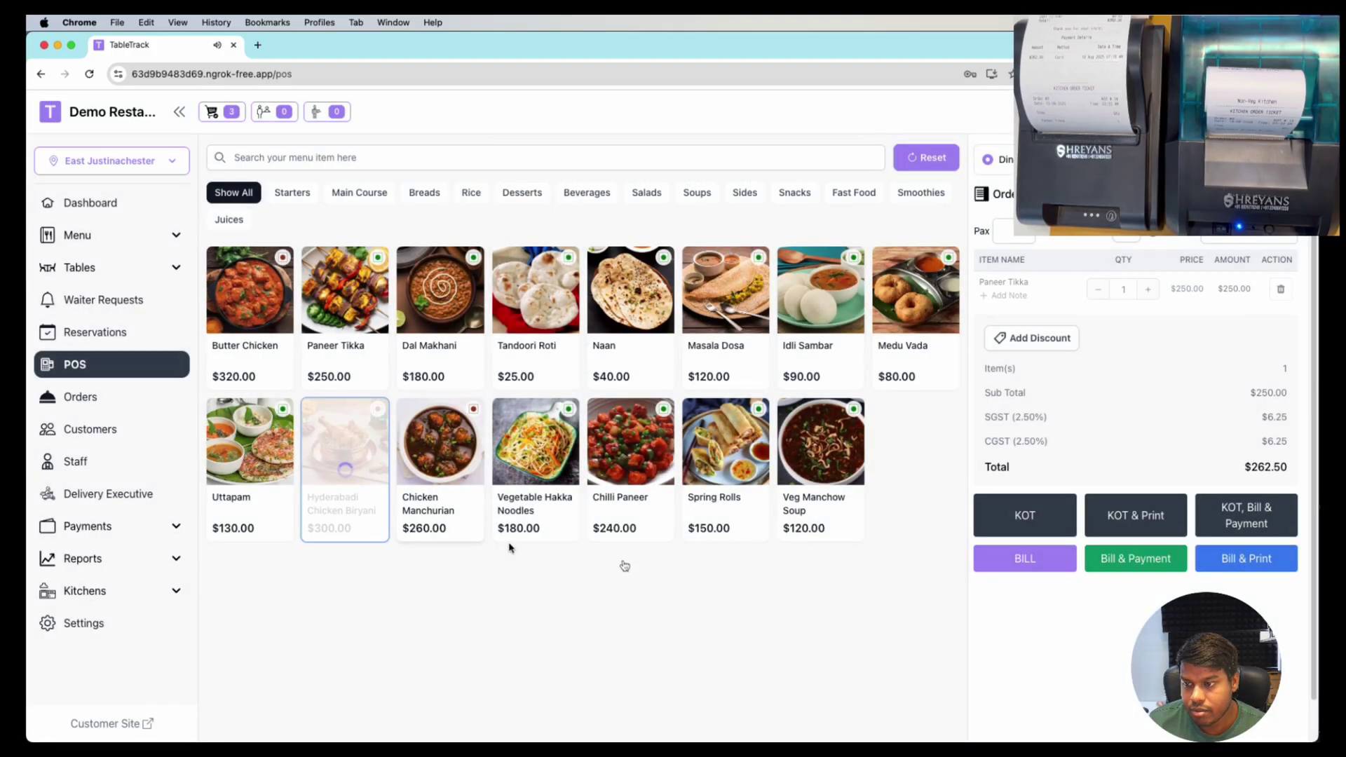
click(1262, 567)
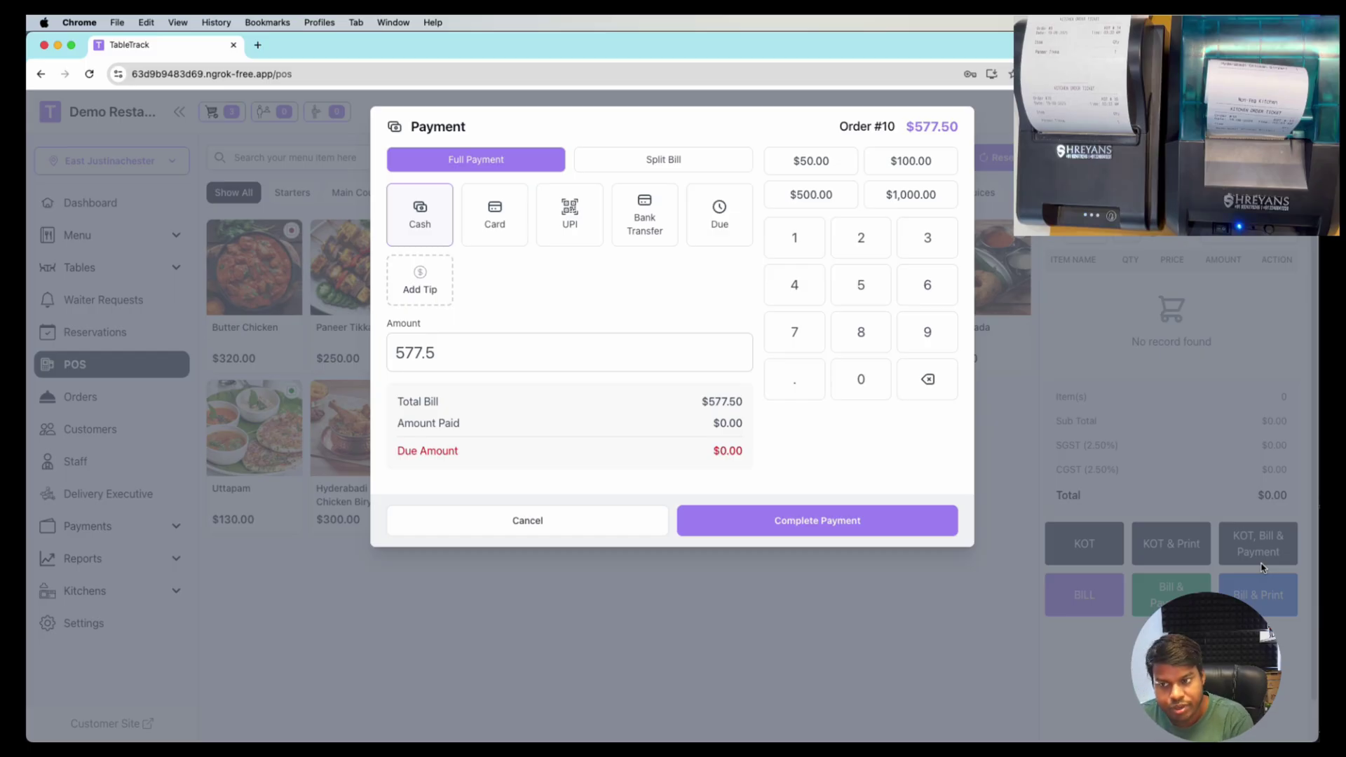
click(576, 534)
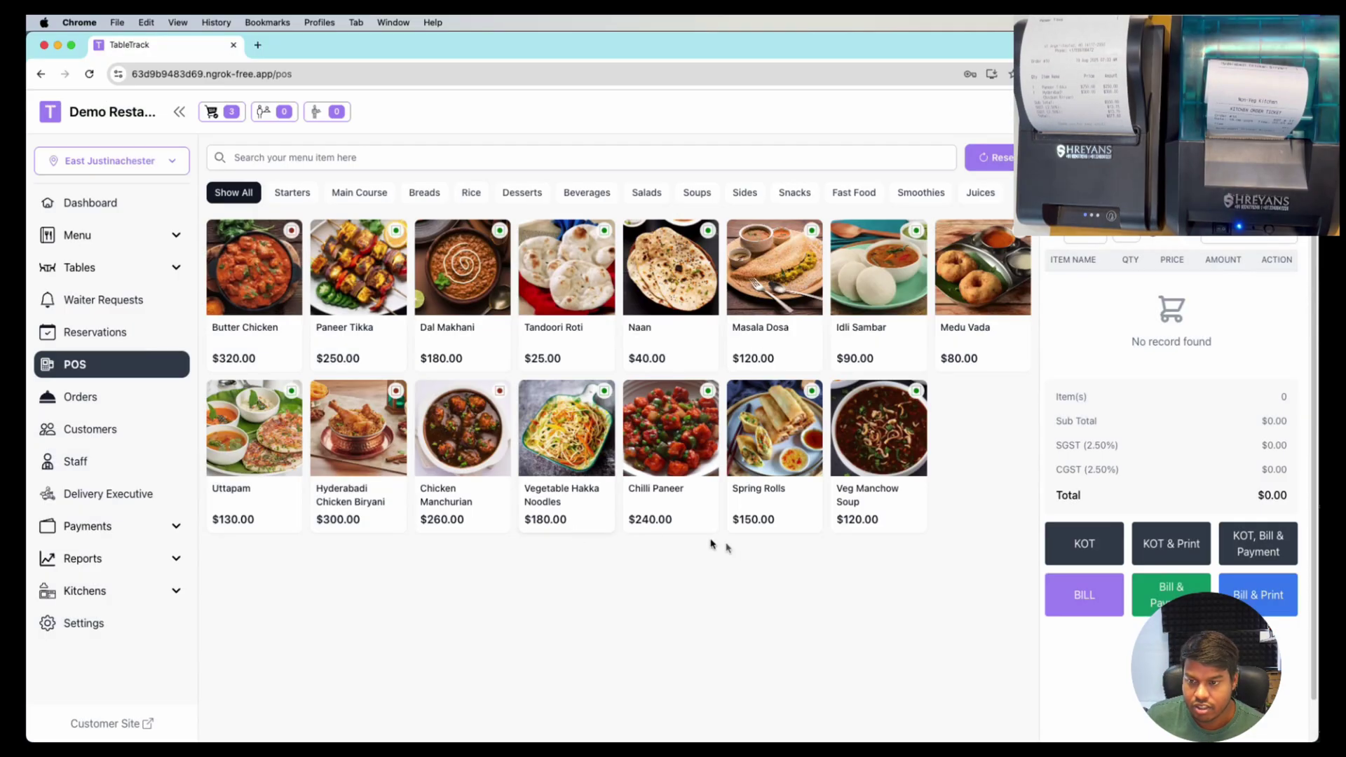
click(39, 628)
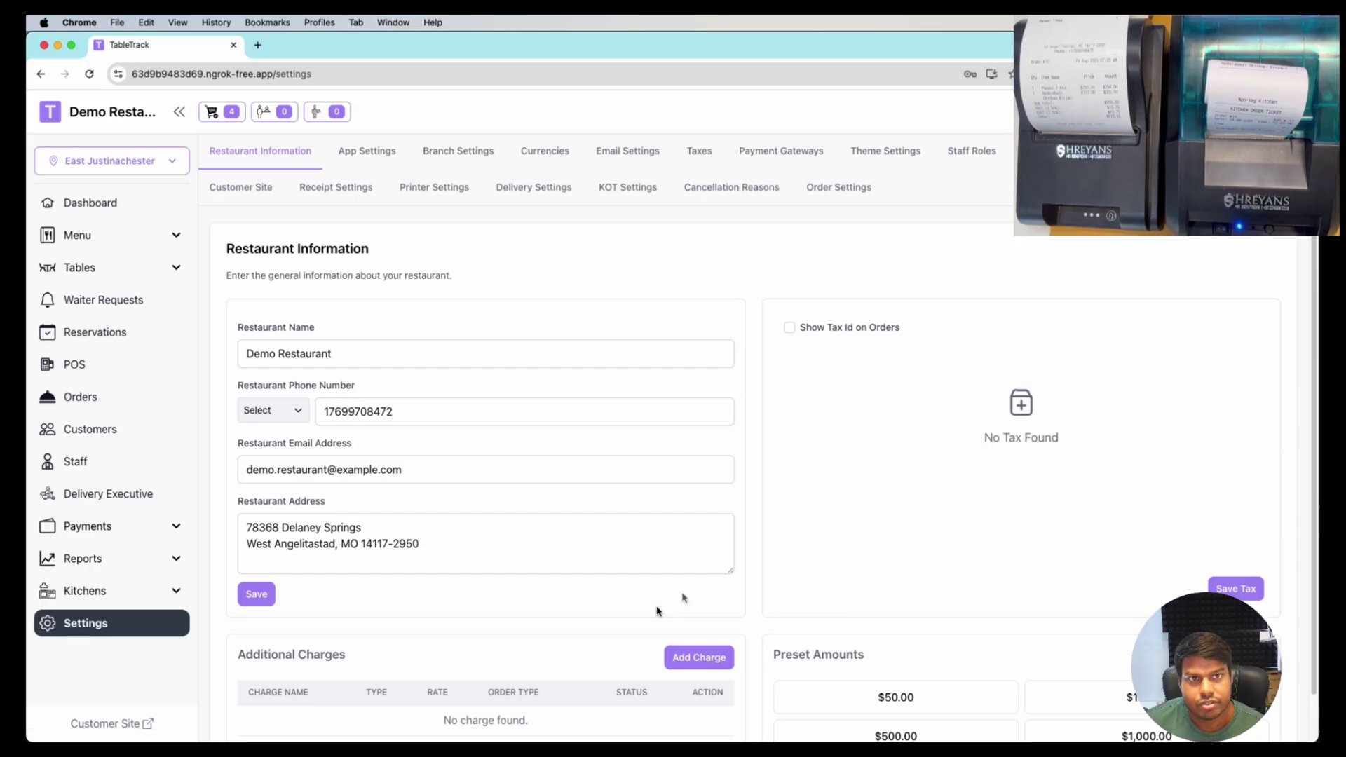